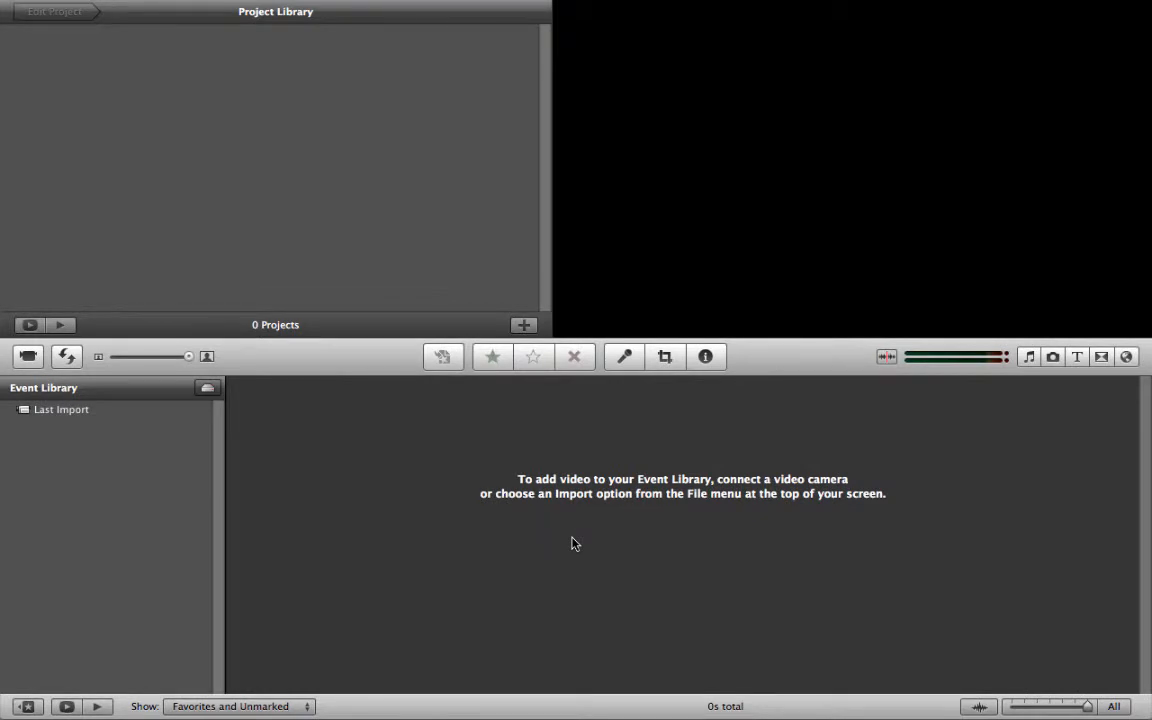
Import the Capitol Building, Lincoln Memorial and Washington Monument movies into a new event named Washington DC.
click(112, 8)
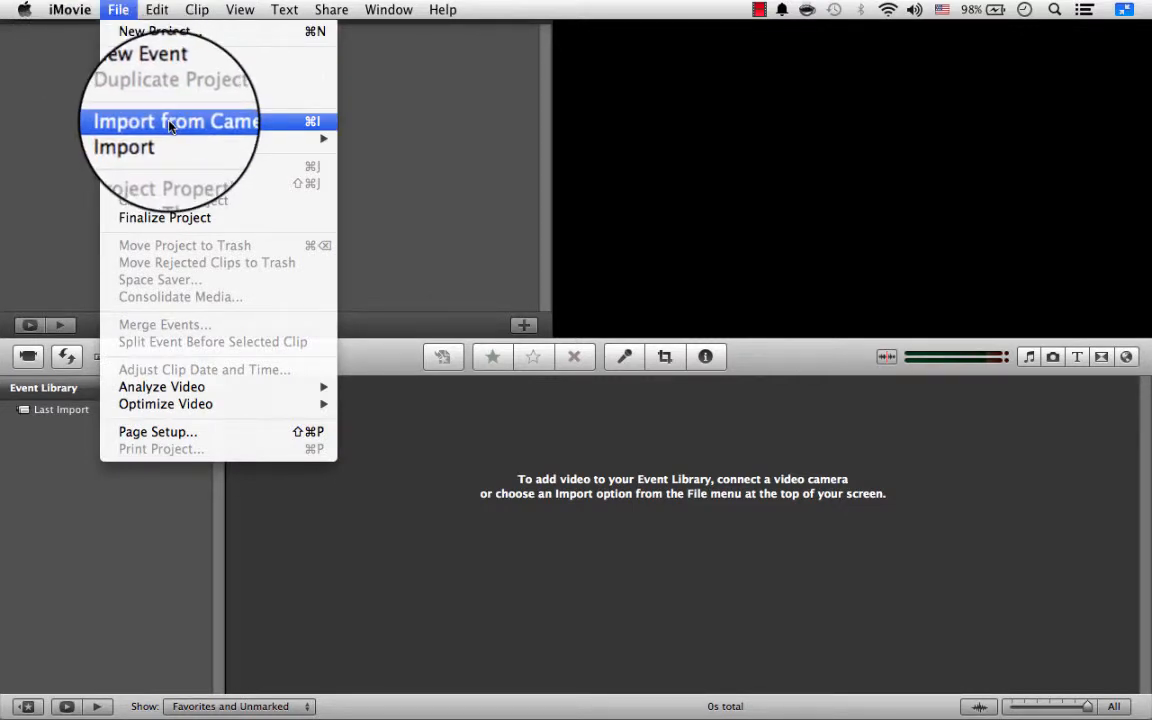
mouse_move(172, 143)
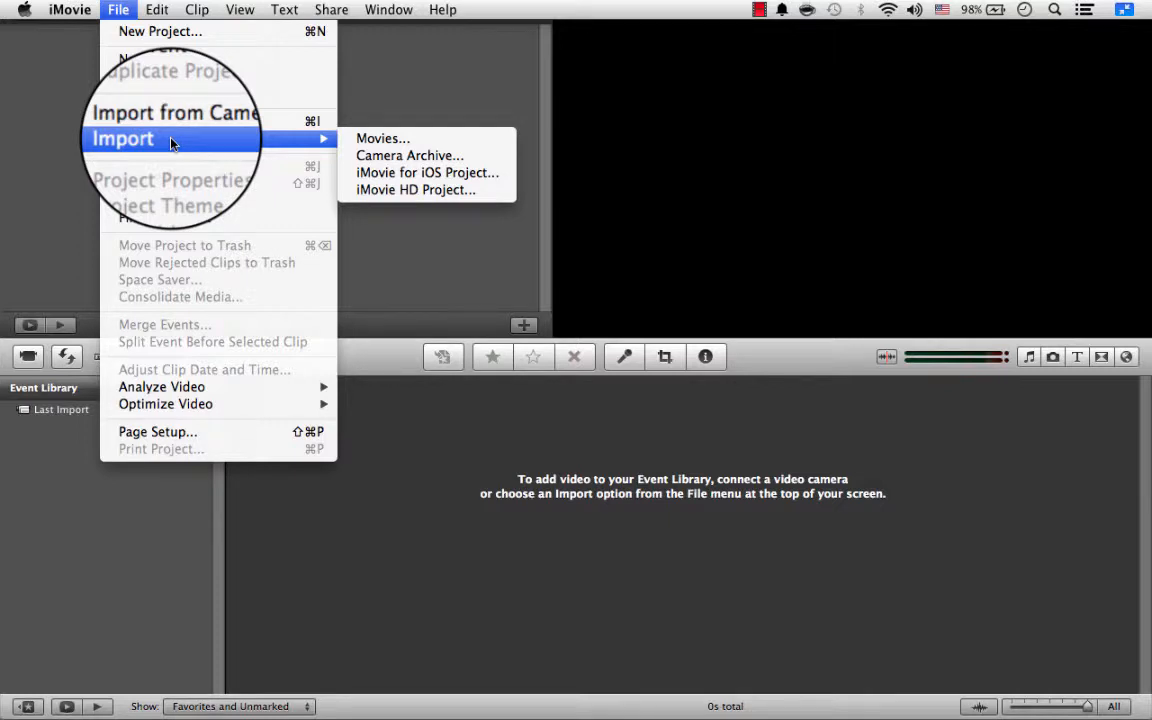
click(389, 141)
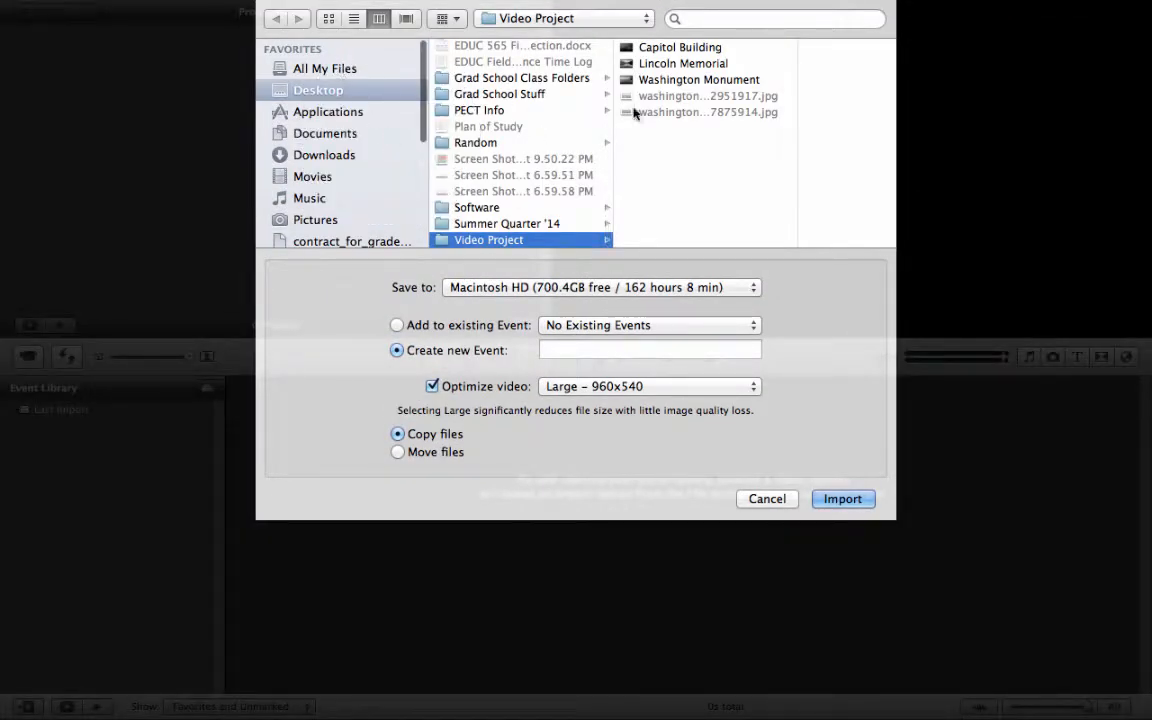
click(663, 49)
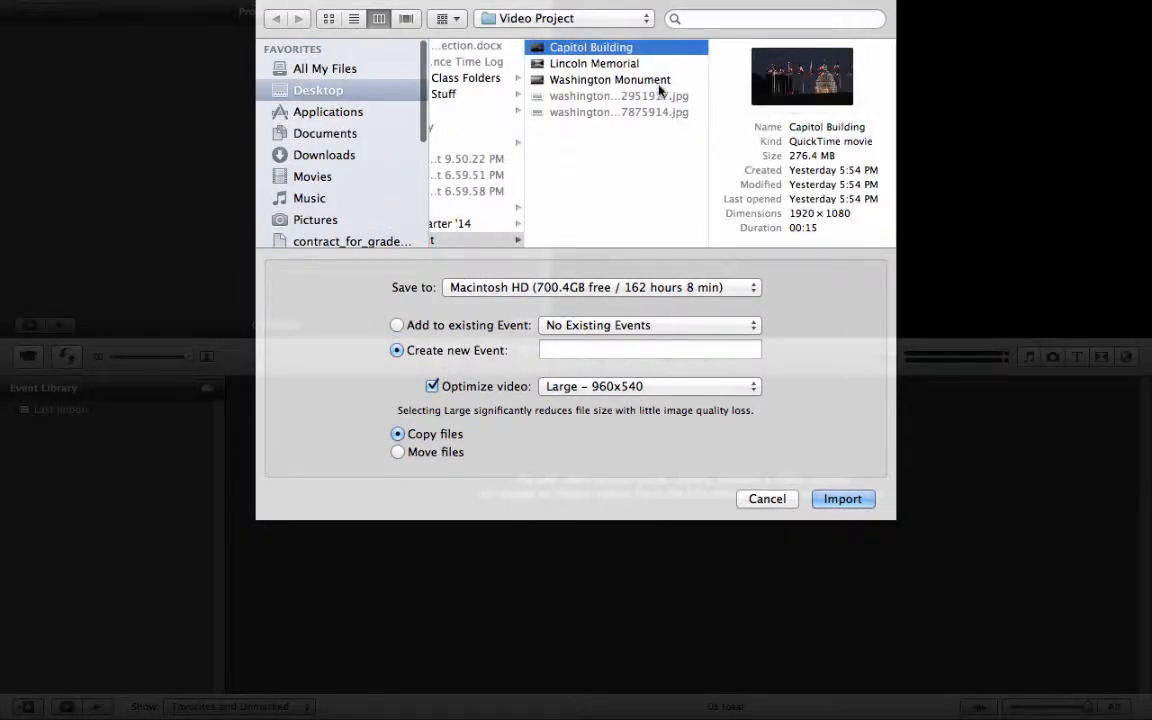
shift+click(658, 82)
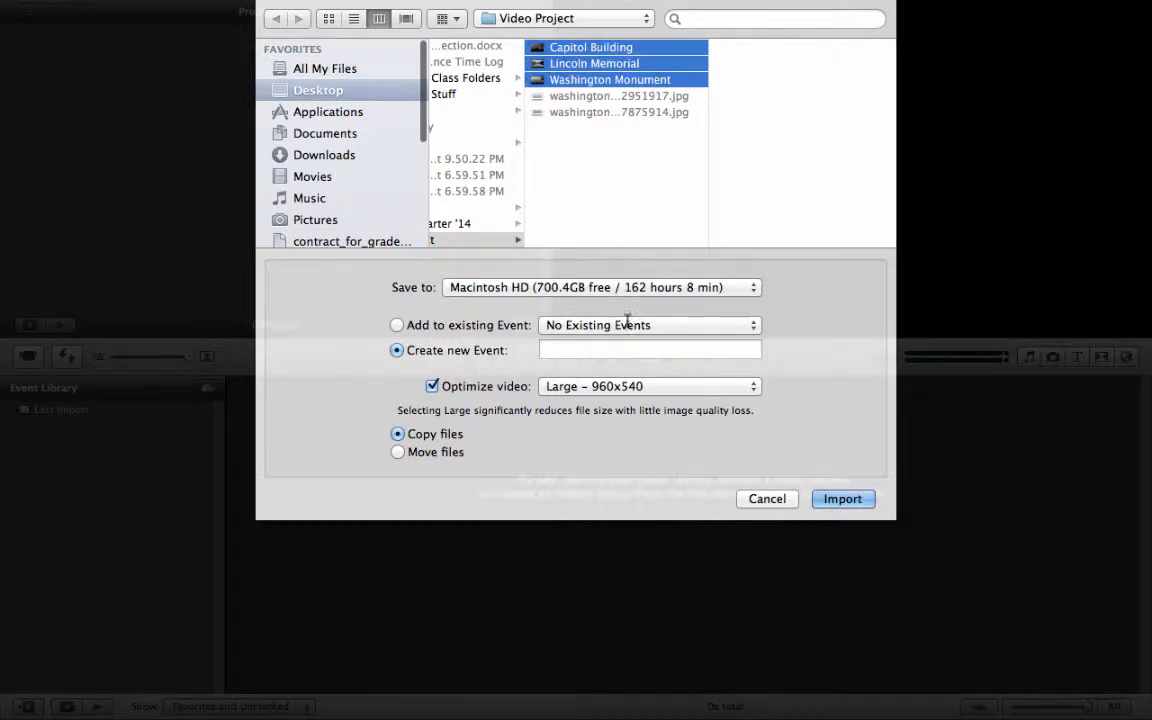
click(585, 349)
text(Wa)
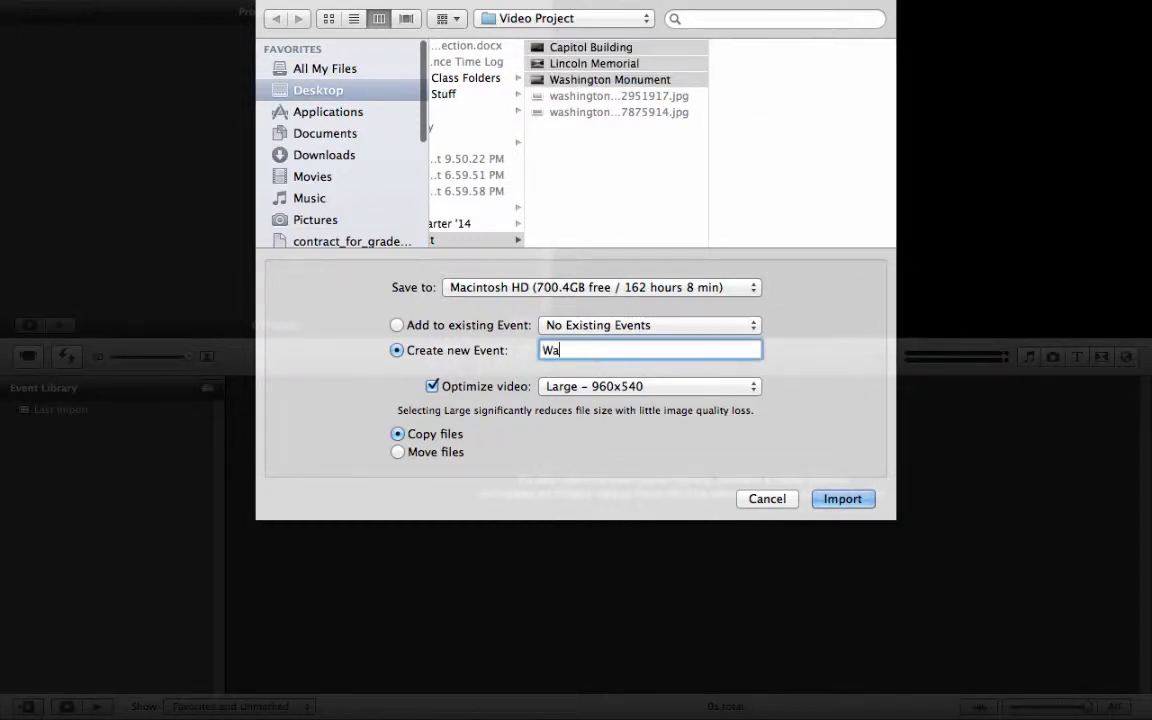
text(shington DC)
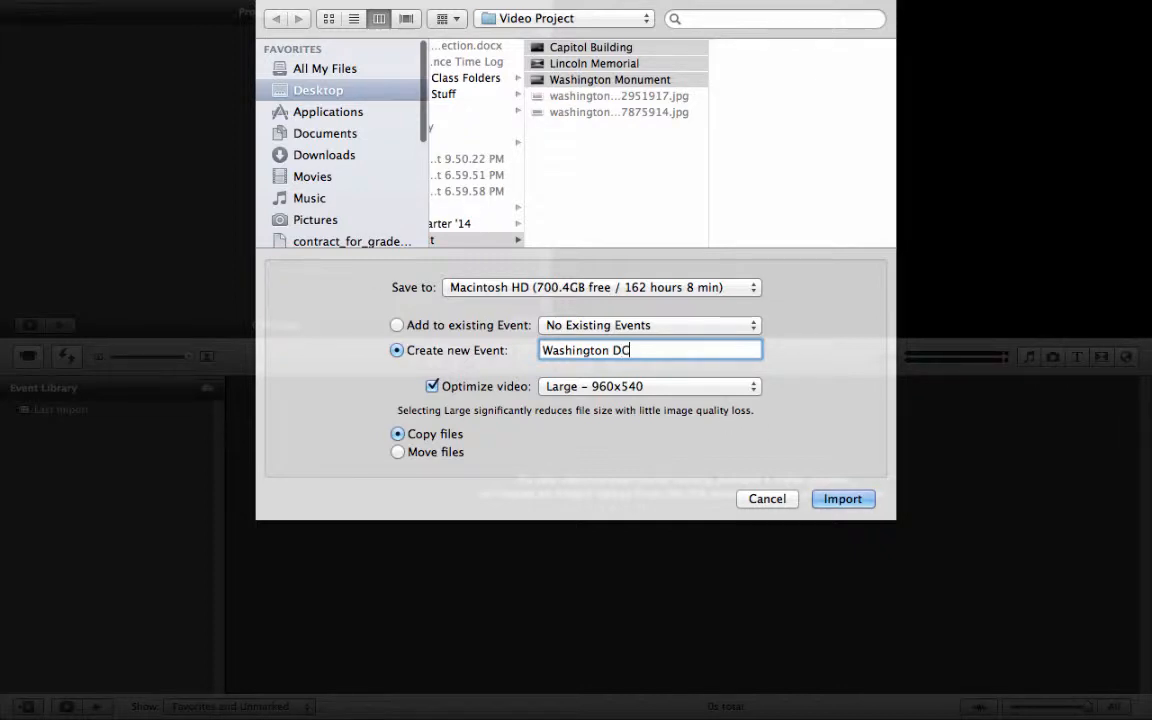
click(843, 506)
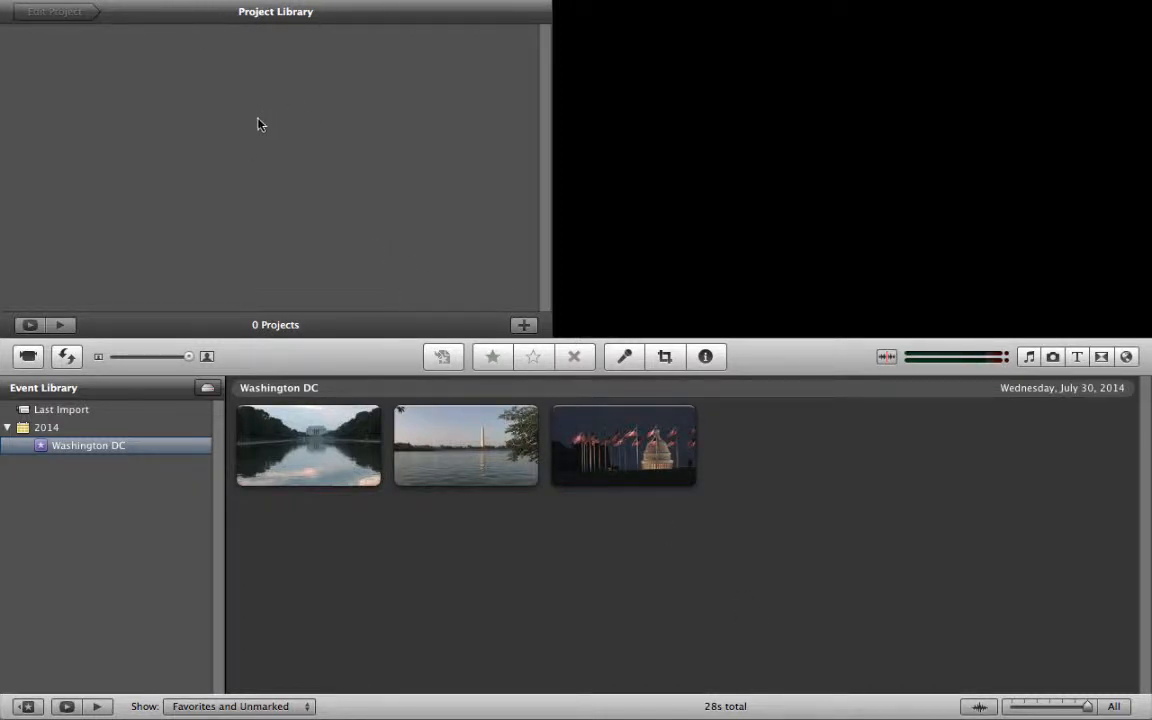
Create a No Theme project named with the owner's surname plus "_Washington DC" and swap the project and event areas.
click(525, 326)
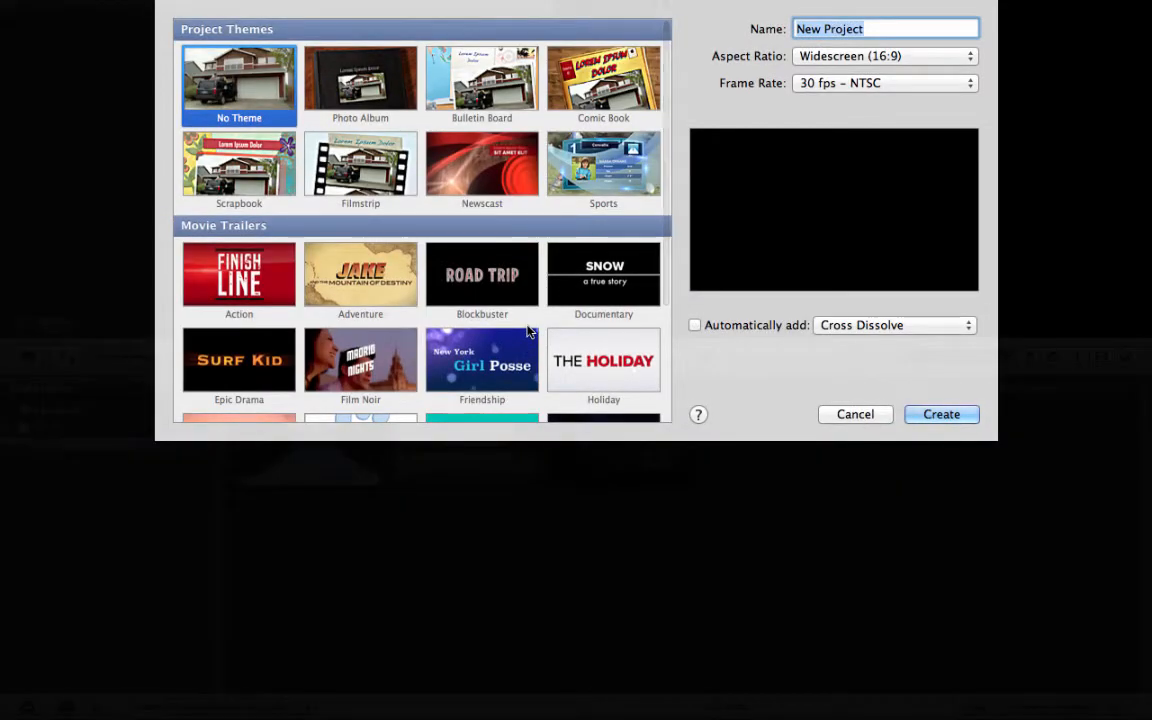
click(894, 28)
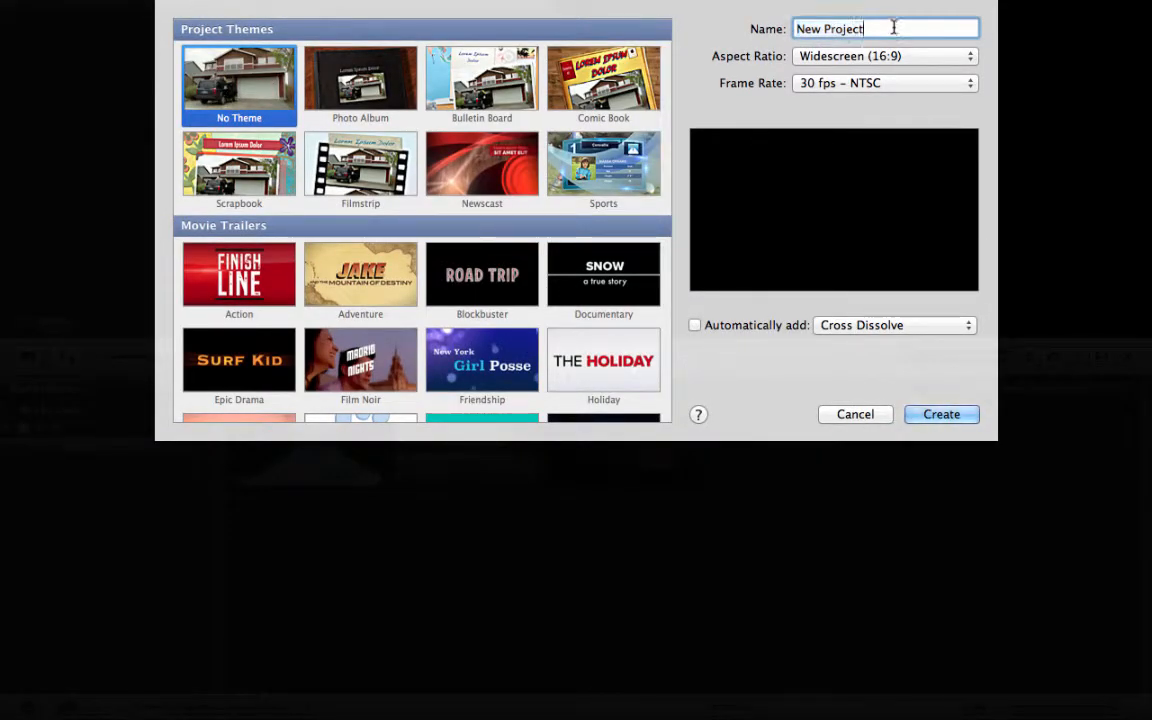
drag(894, 28, 786, 26)
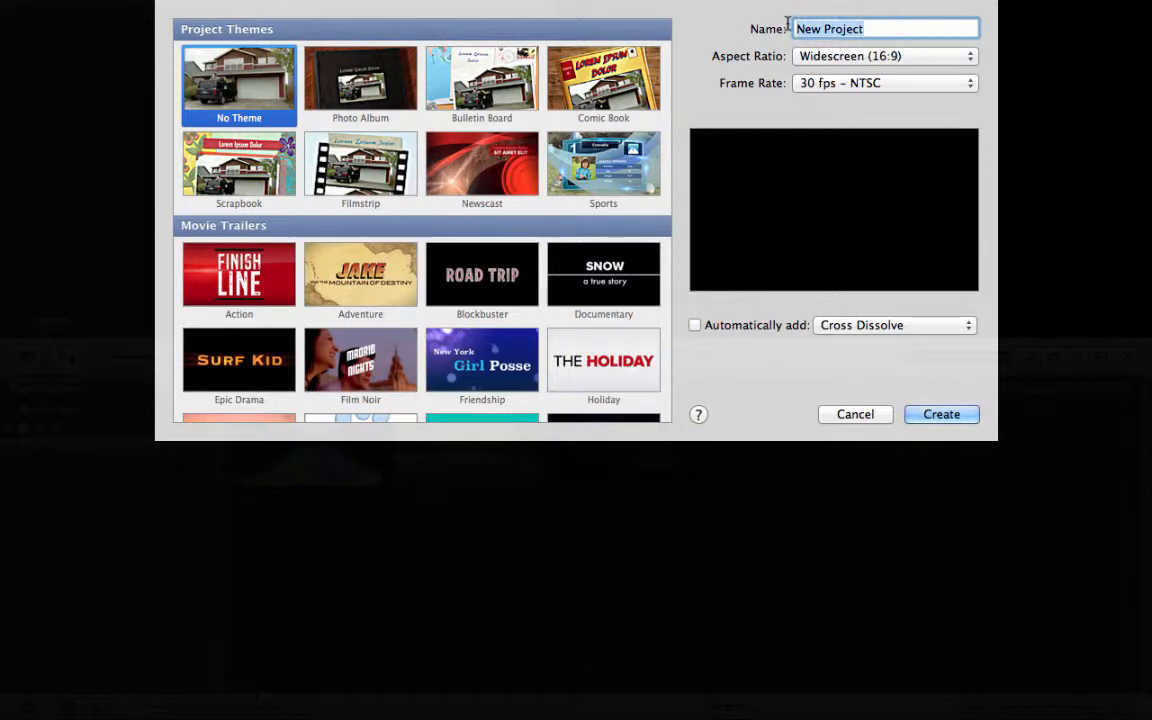
text(Papanicolaou)
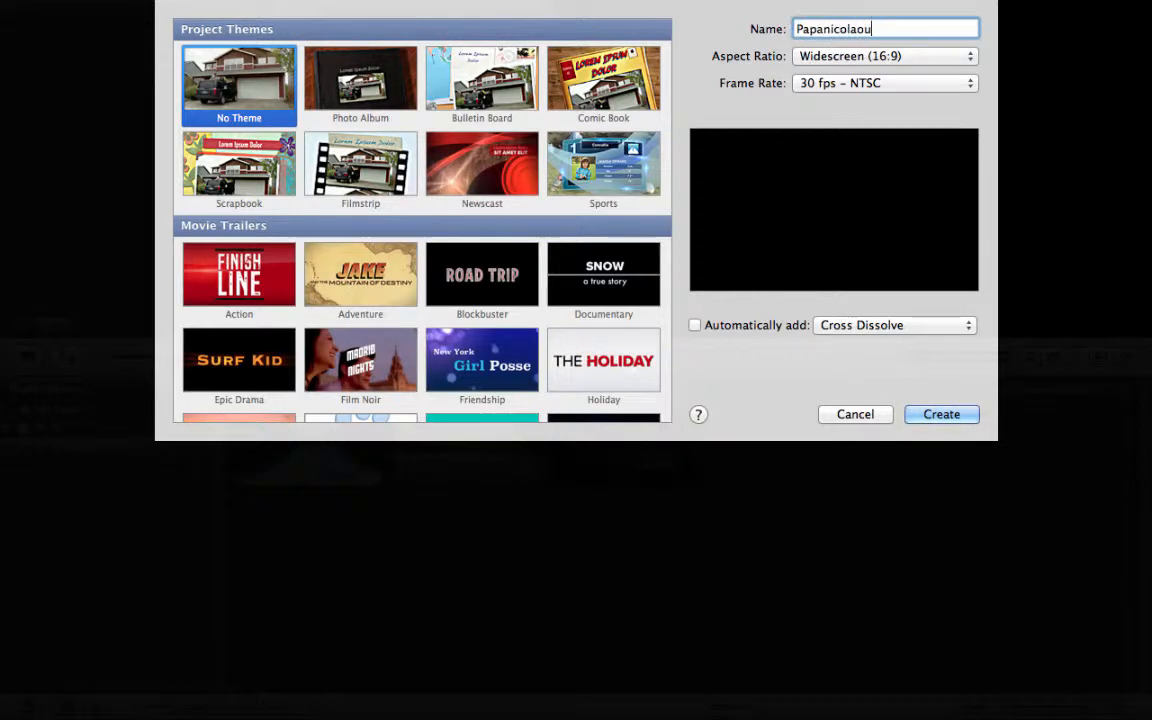
text(_Washington DC)
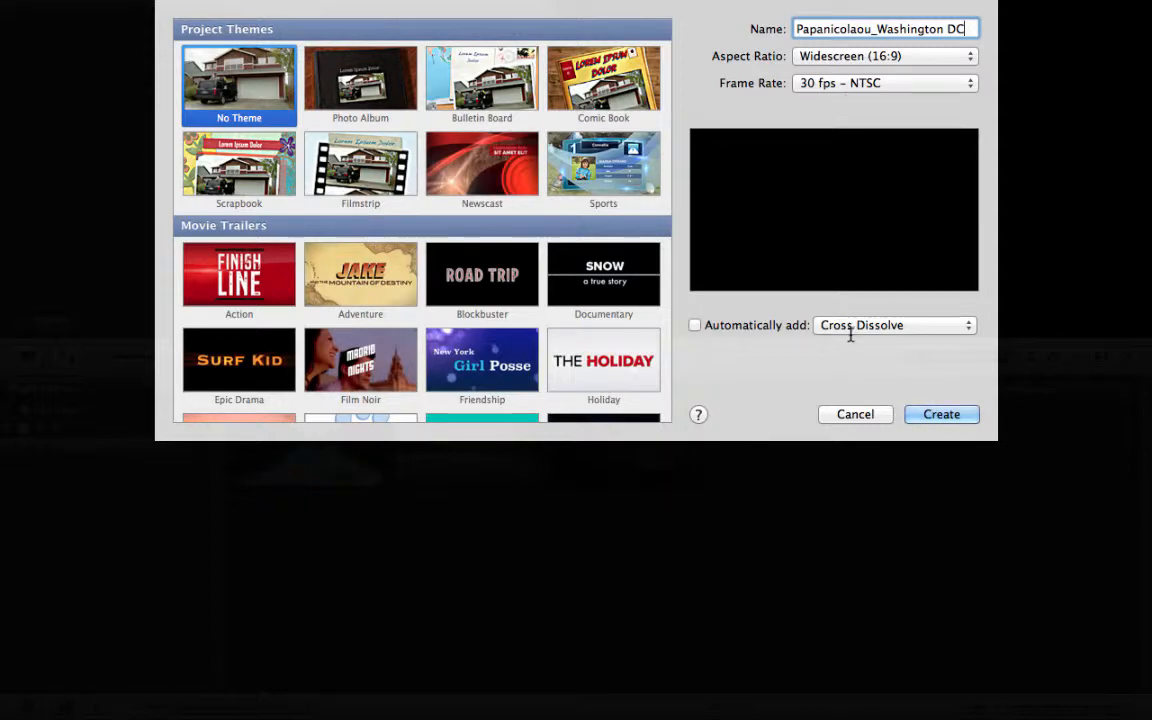
click(941, 414)
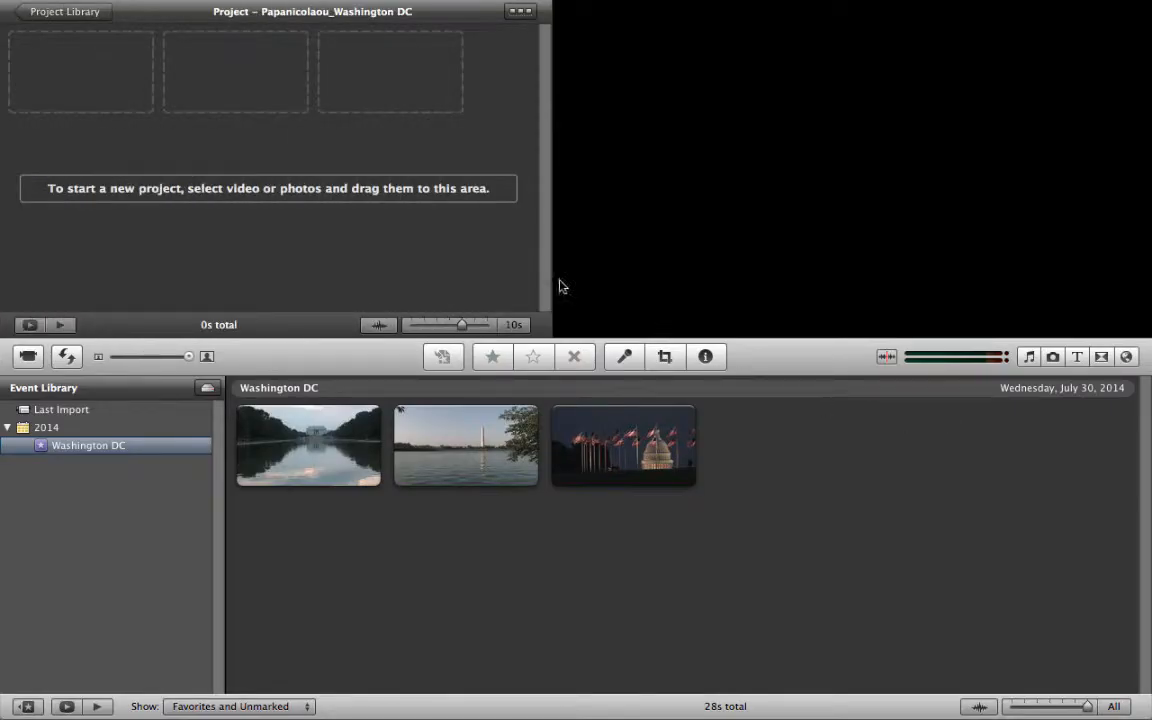
click(66, 360)
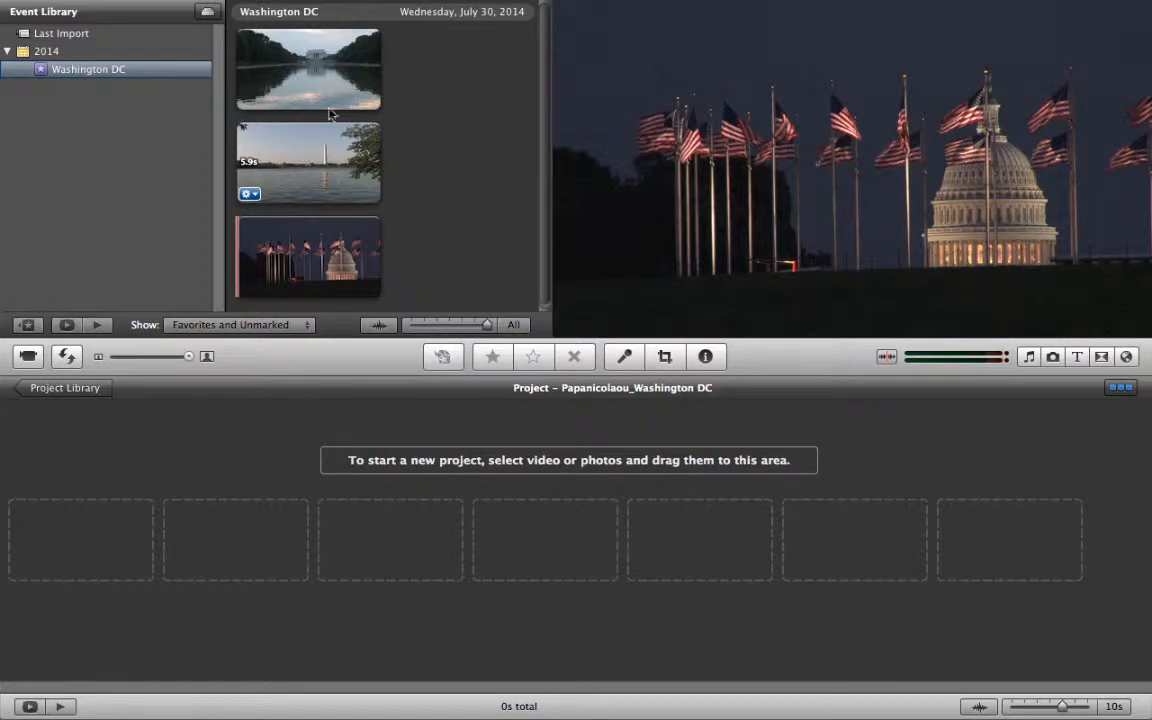
drag(239, 66, 321, 66)
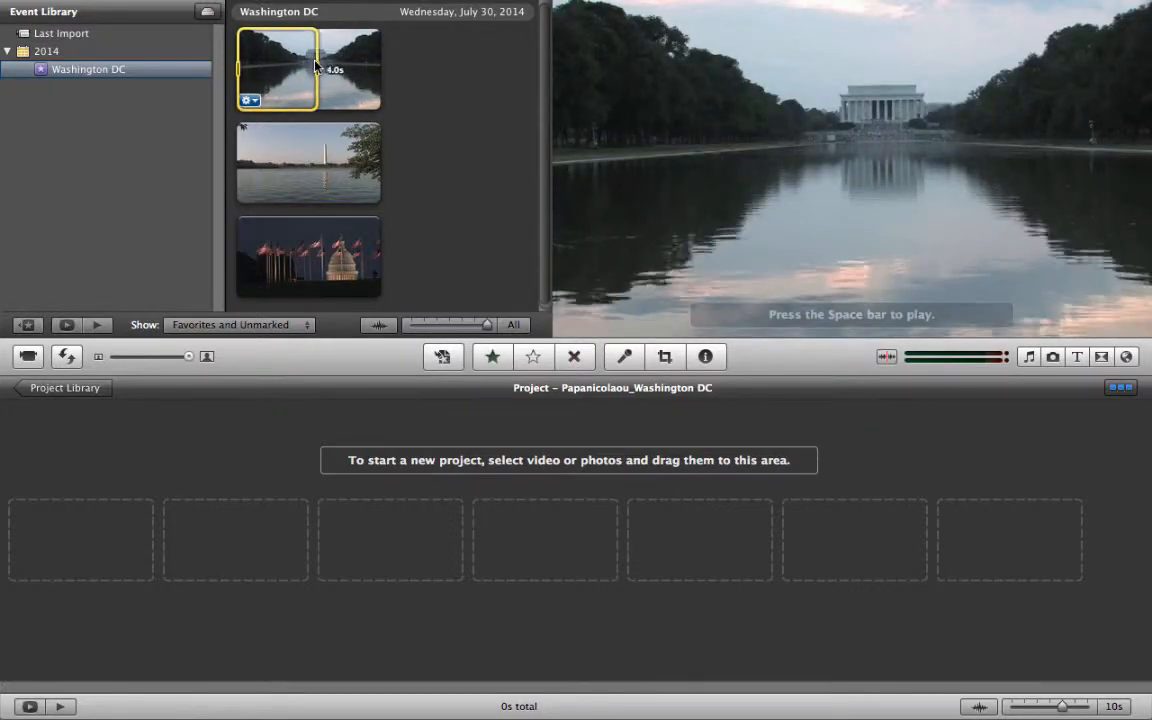
click(388, 78)
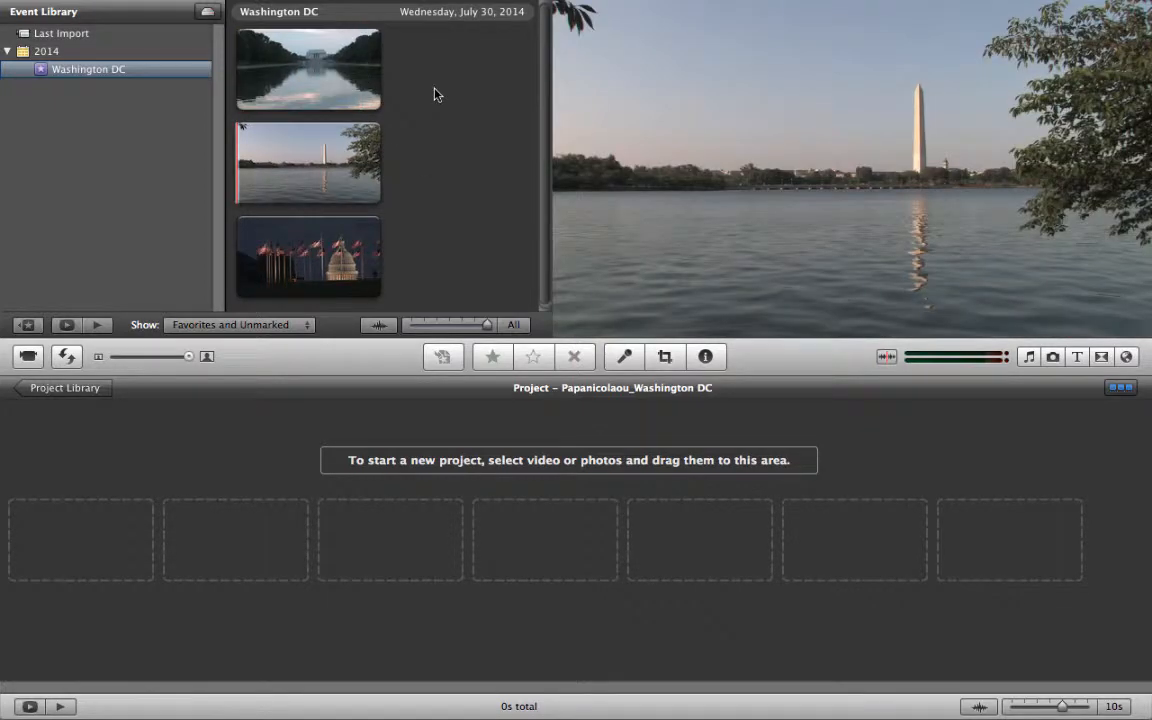
drag(283, 160, 361, 170)
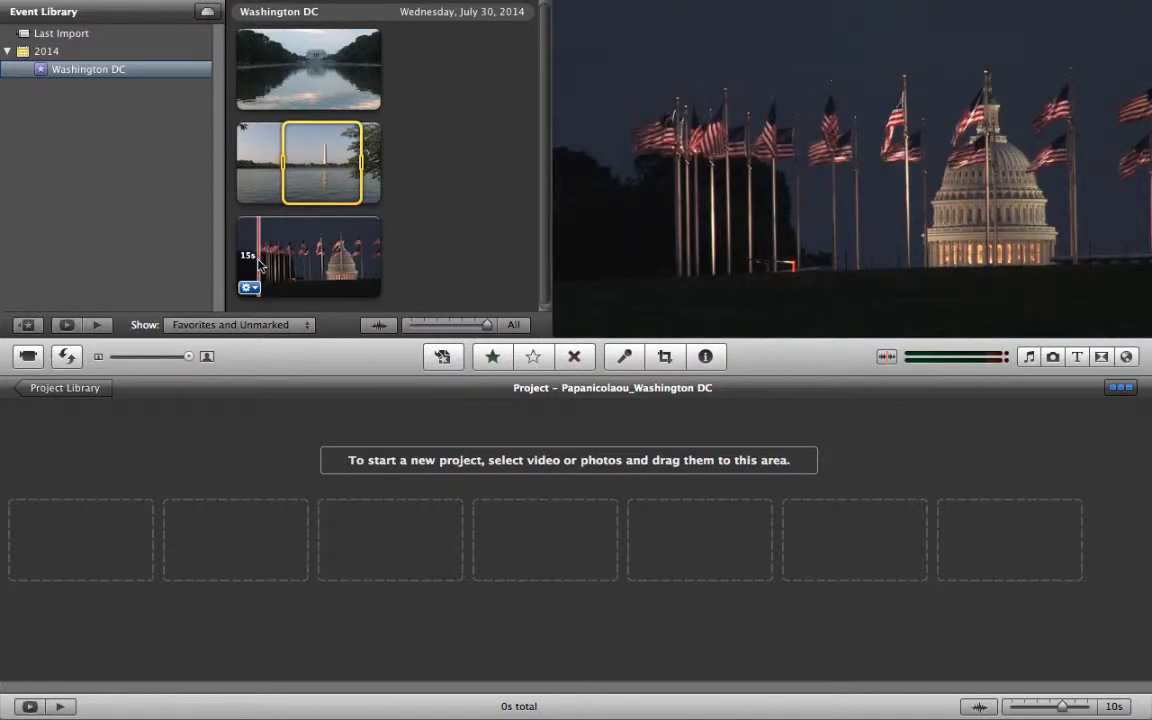
click(385, 118)
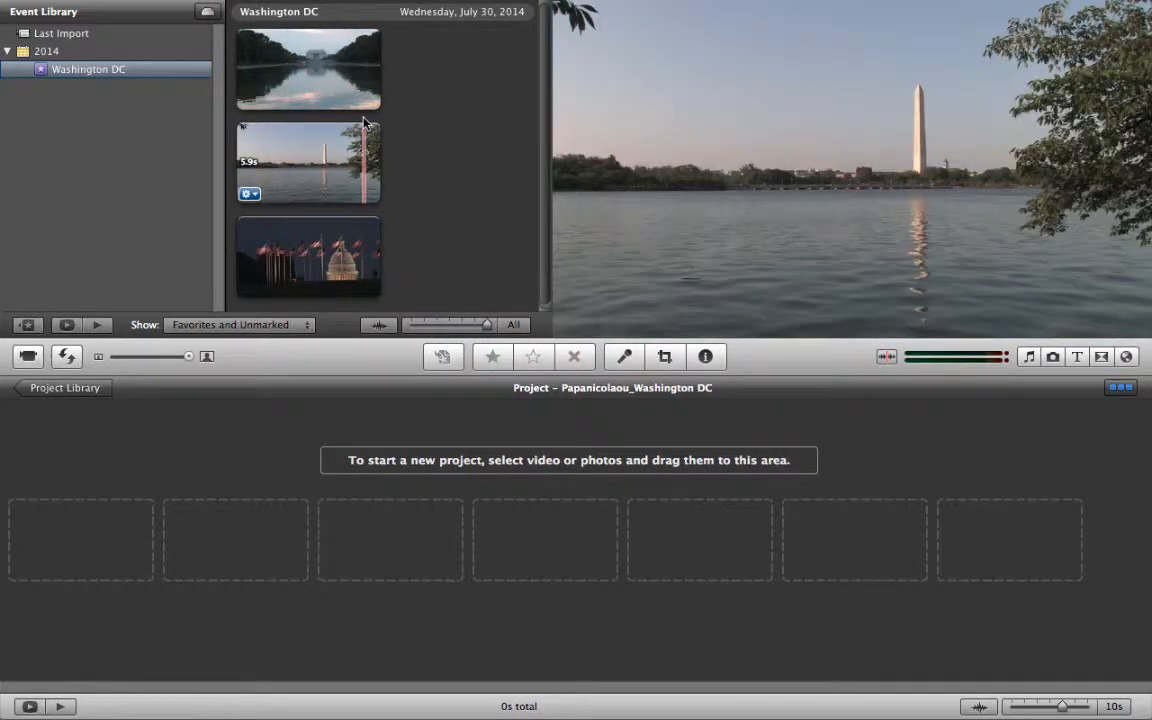
Add all three Washington DC event clips in full to the empty project, continuing past the editing tip.
key(super+a)
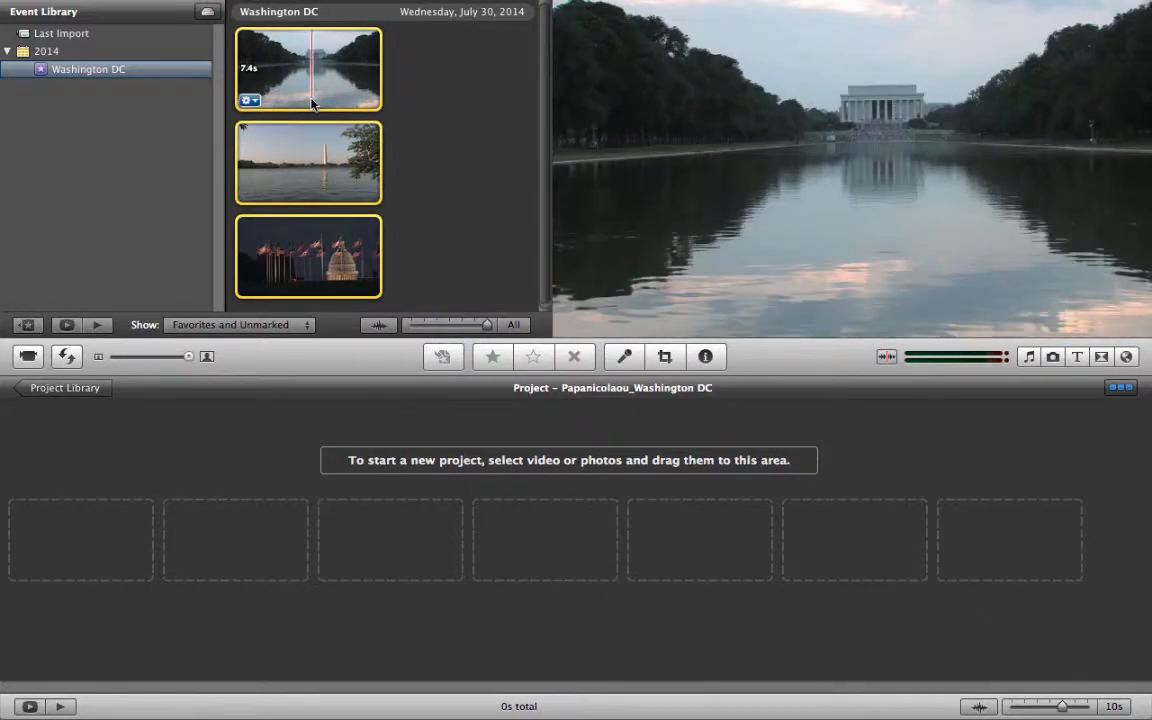
drag(290, 160, 211, 540)
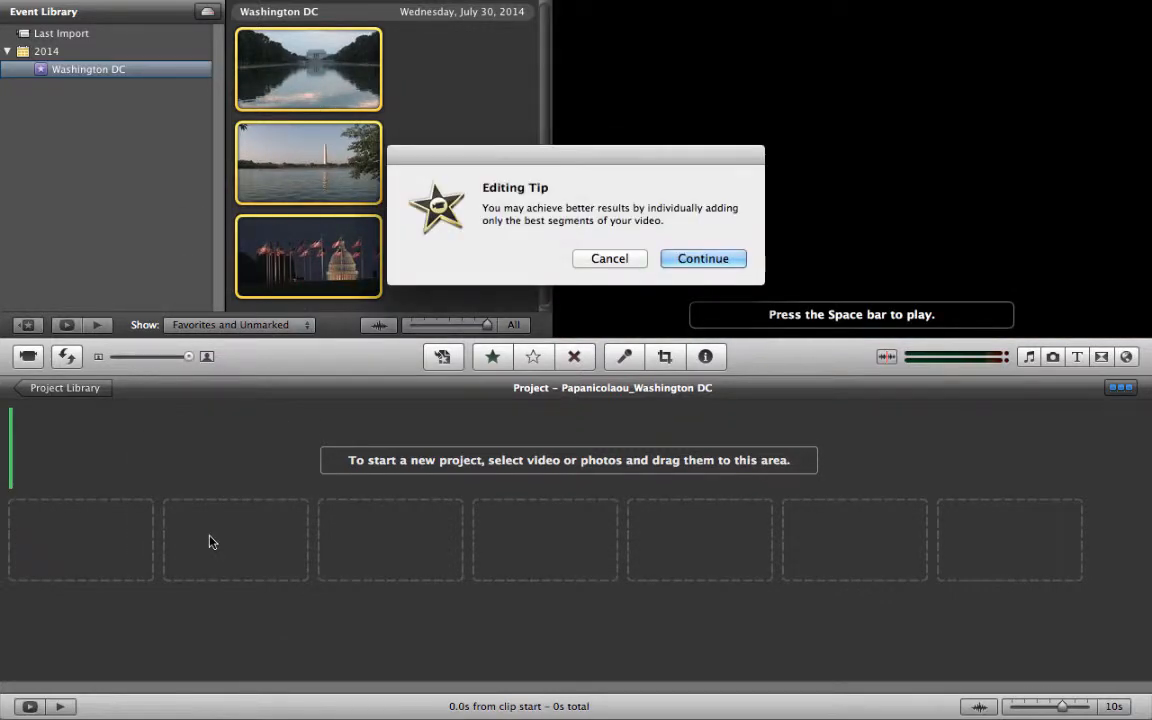
click(700, 259)
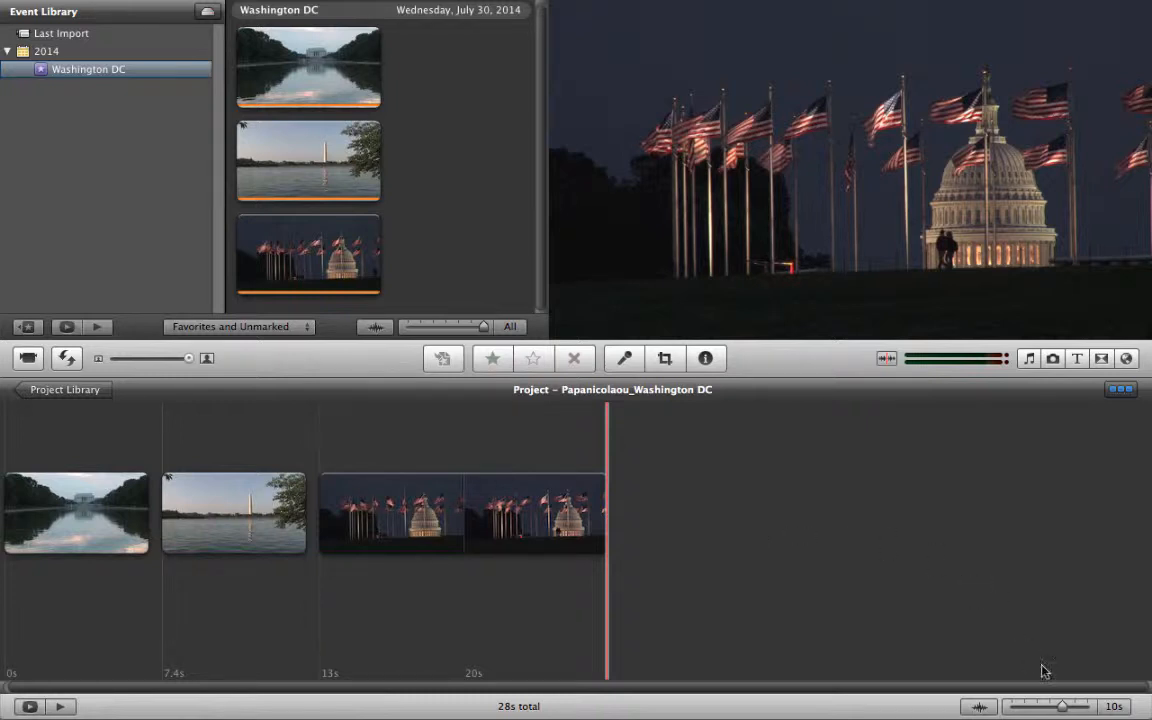
Expand the project filmstrip to 2s per thumbnail to show the Capitol clip in detail.
mouse_move(1062, 706)
mouse_down()
mouse_move(1033, 711)
mouse_move(1064, 706)
mouse_up()
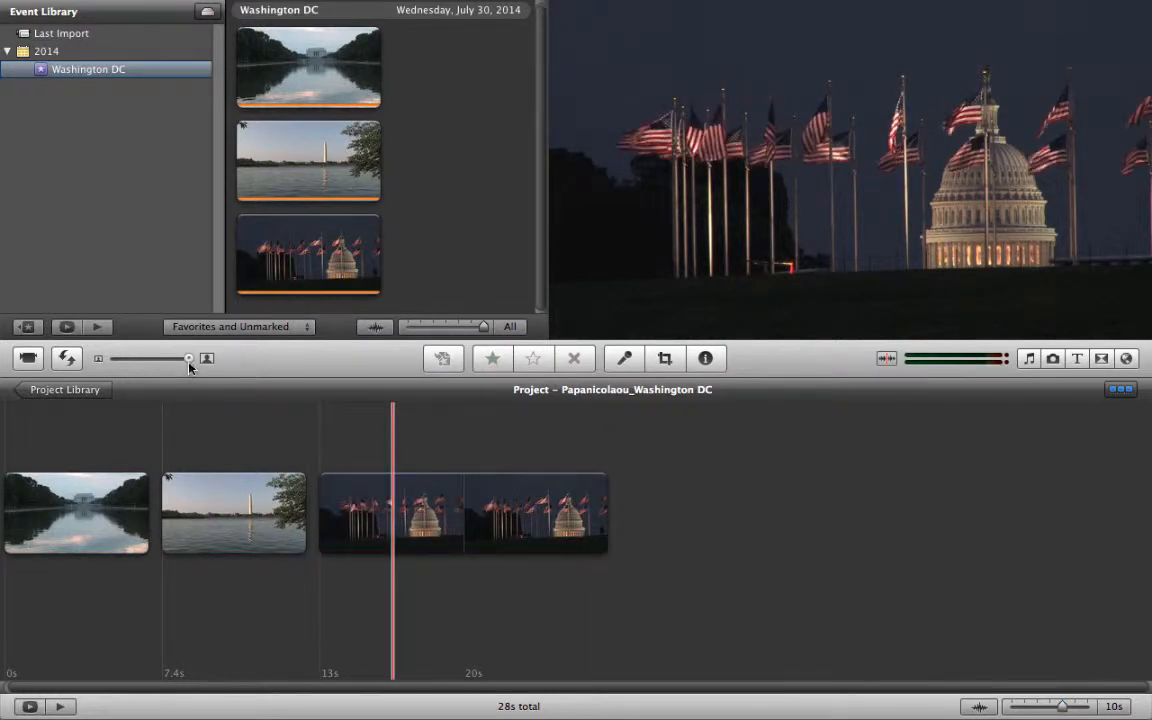
mouse_move(189, 366)
mouse_down()
mouse_move(141, 365)
mouse_move(192, 366)
mouse_up()
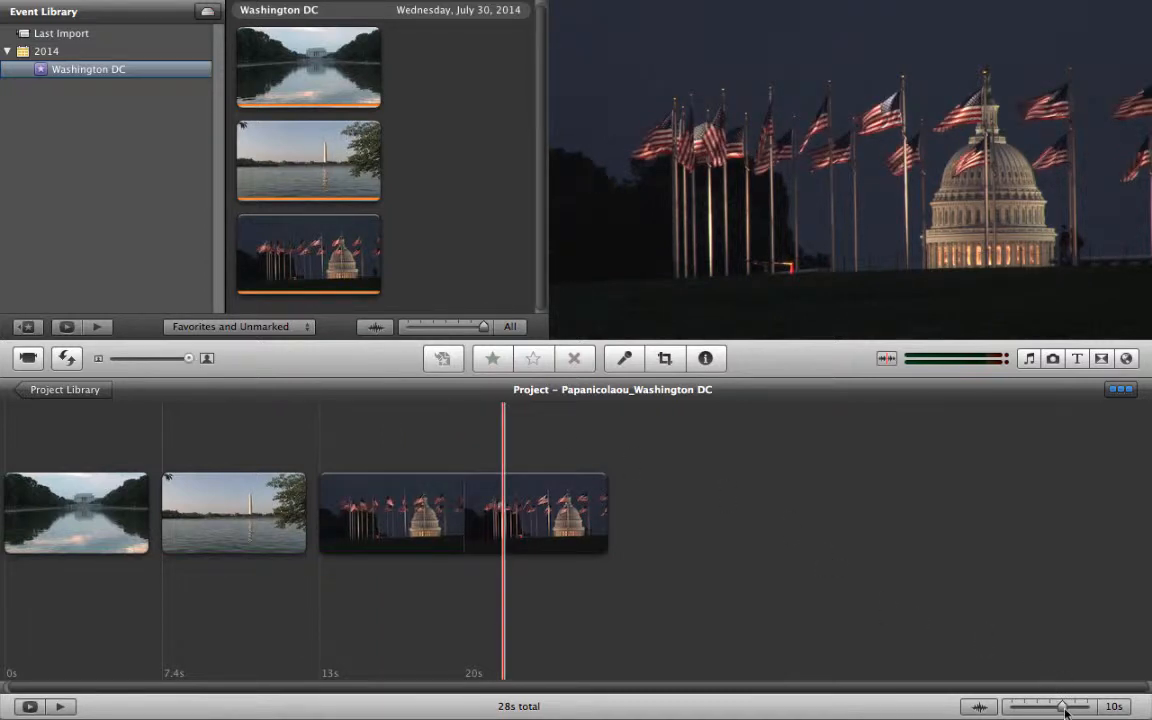
drag(1062, 708, 1047, 710)
click(505, 548)
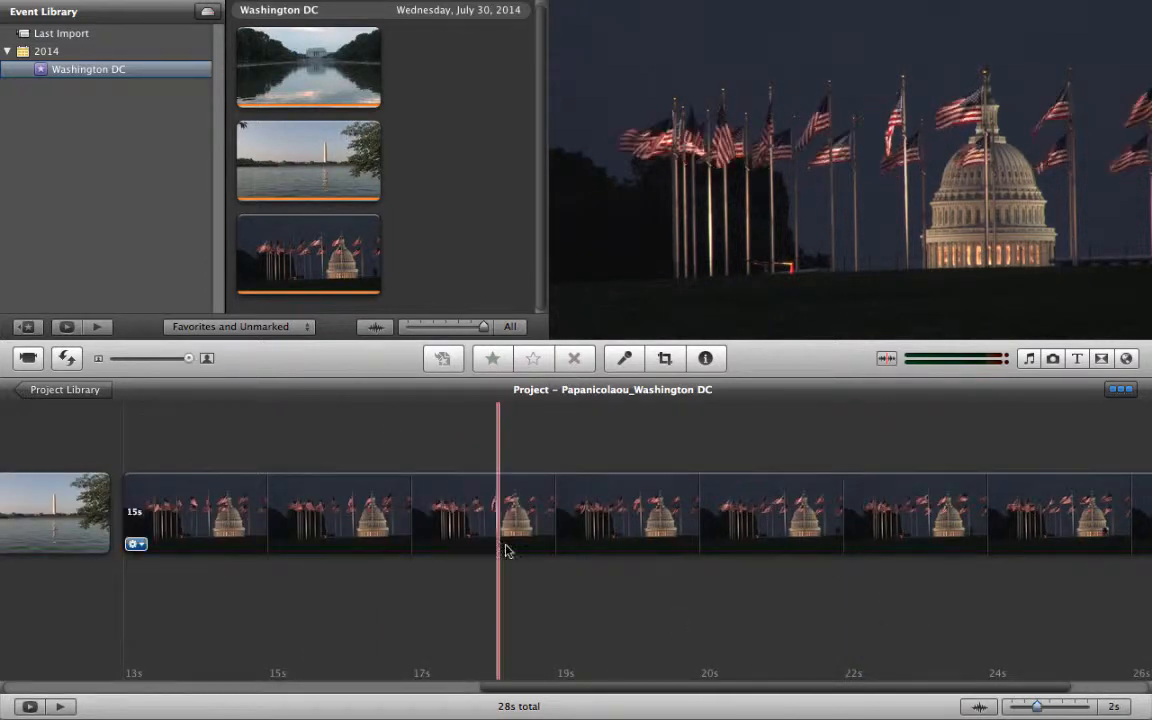
scroll(500, 548, right, 3)
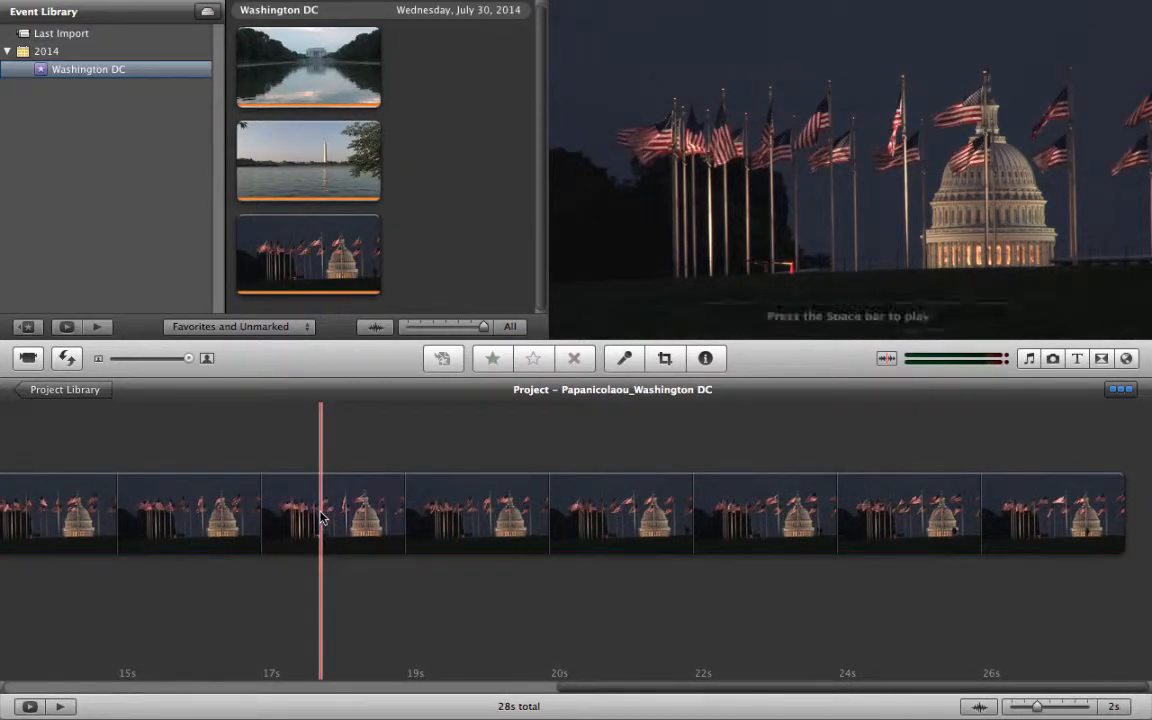
Delete a section of about 1.7 seconds from the middle of the Capitol clip and undo the deletion.
drag(322, 517, 455, 537)
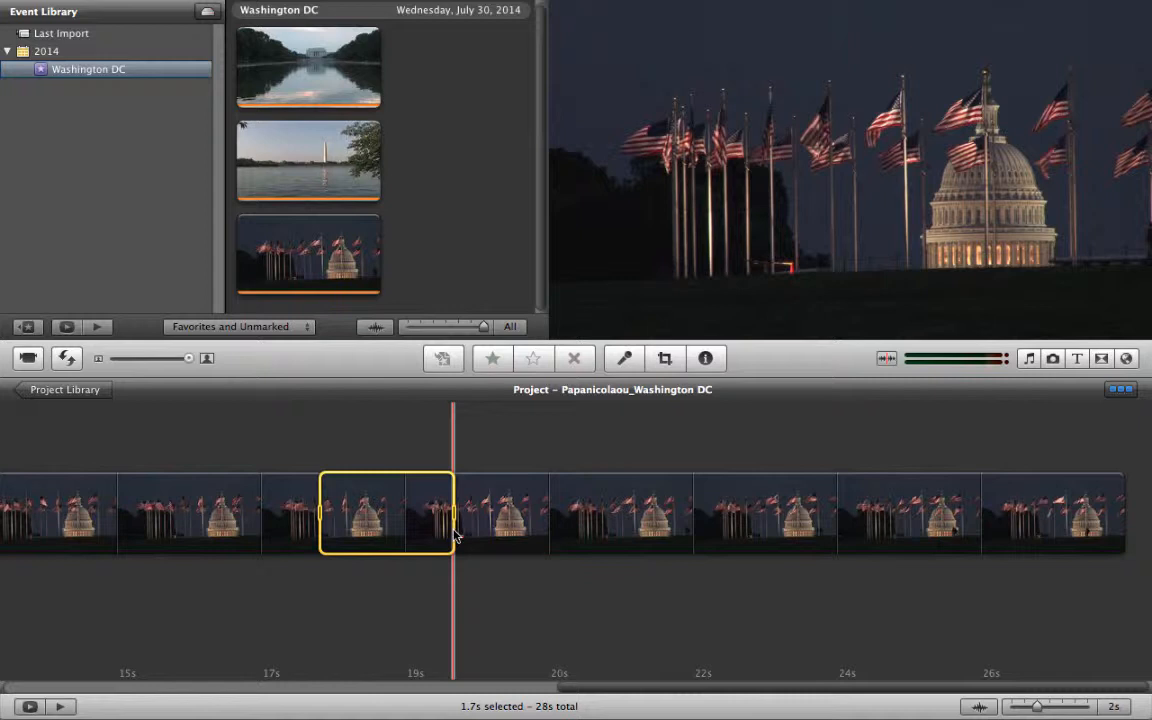
key(Delete)
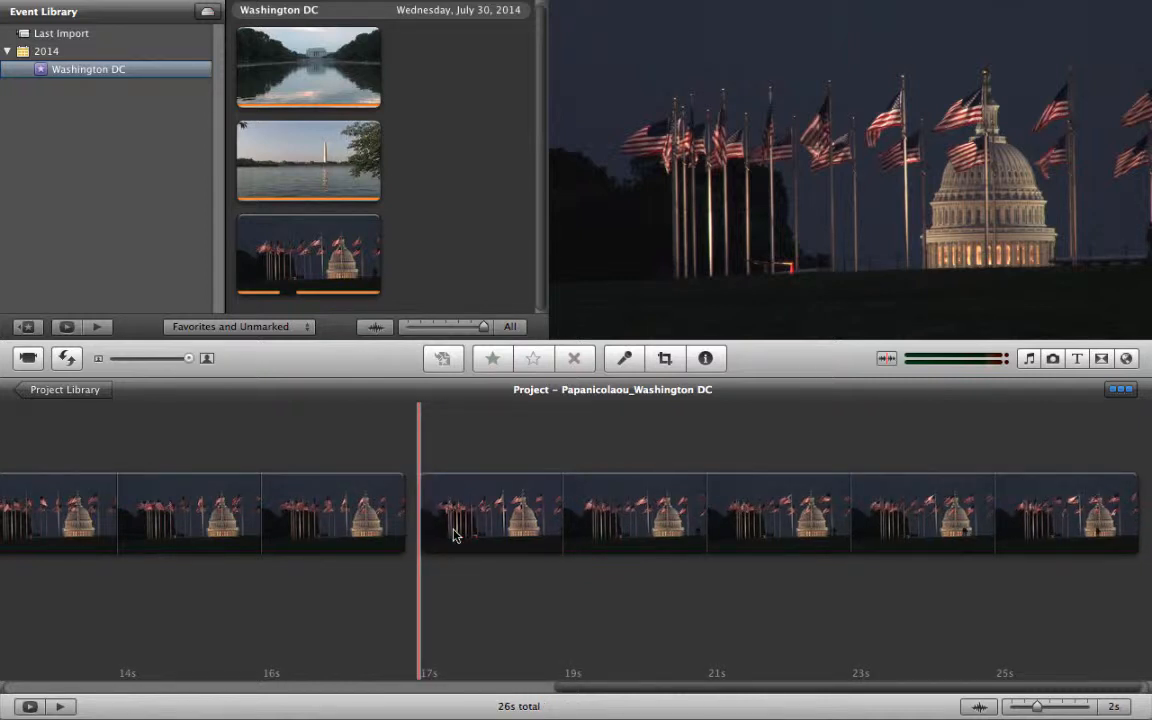
mouse_move(453, 535)
key(super+z)
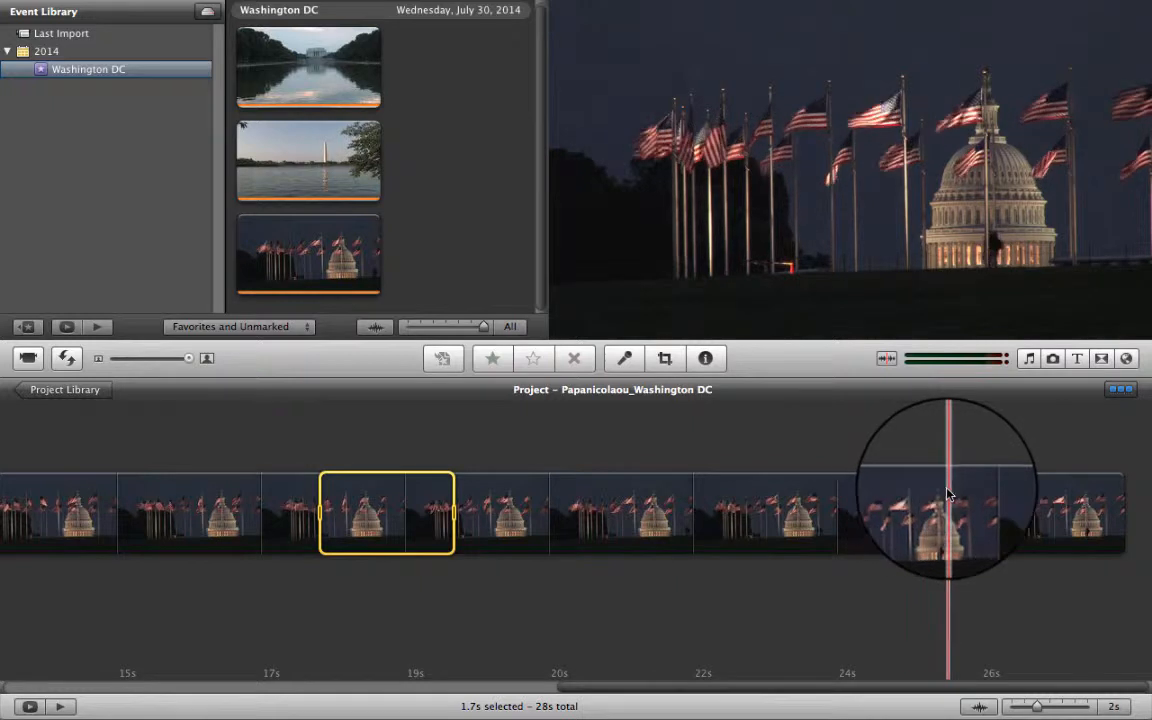
Split the Capitol clip near its end so that the last segment is about 3.3 seconds long.
right_click(872, 518)
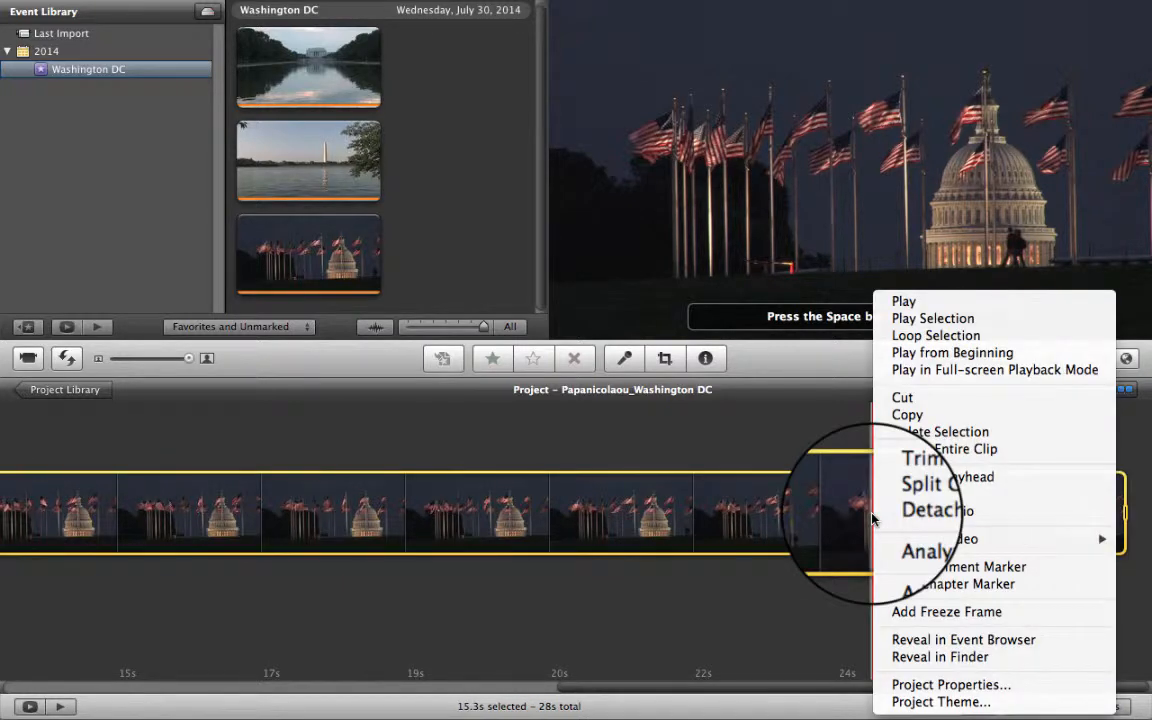
click(905, 492)
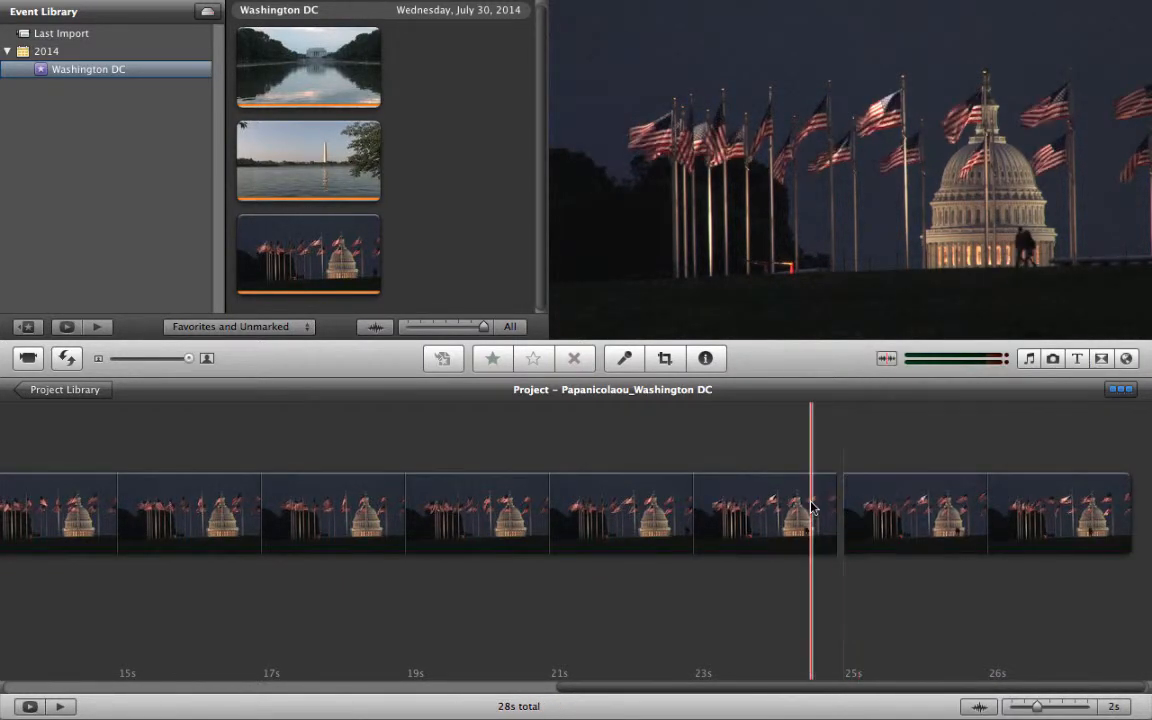
Crop the final 3.3-second Capitol segment to the dome and nearby flags, and play the footage across the split to preview it.
mouse_move(862, 512)
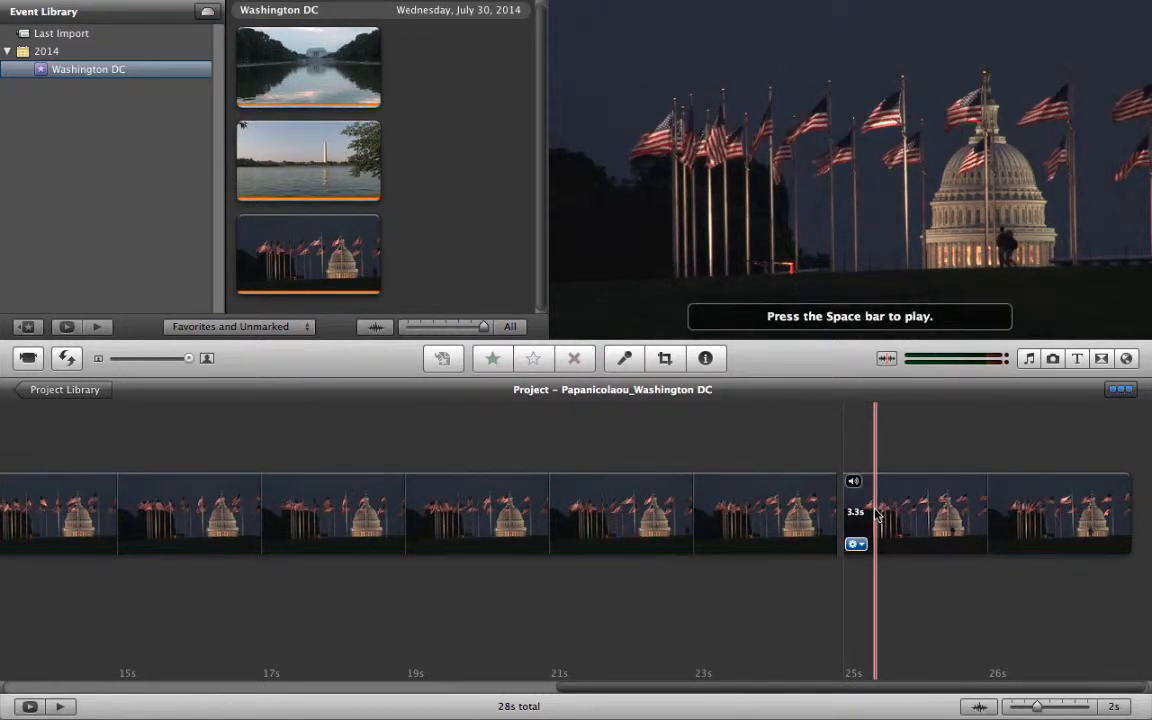
click(1126, 515)
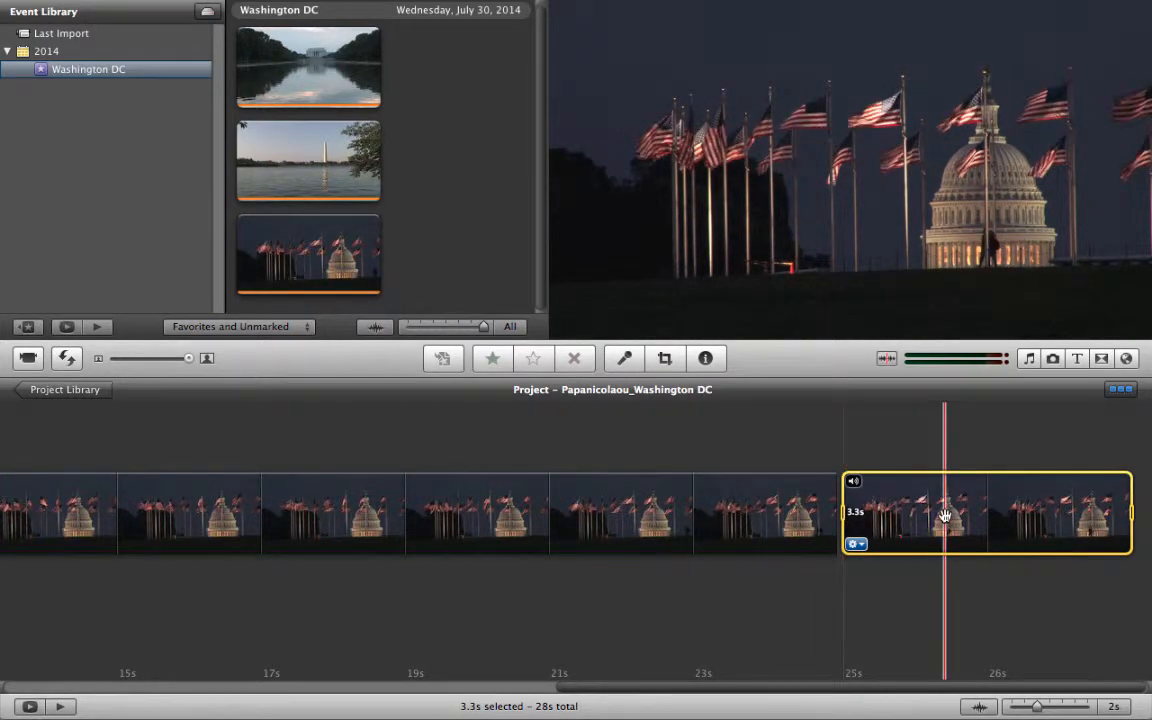
click(665, 360)
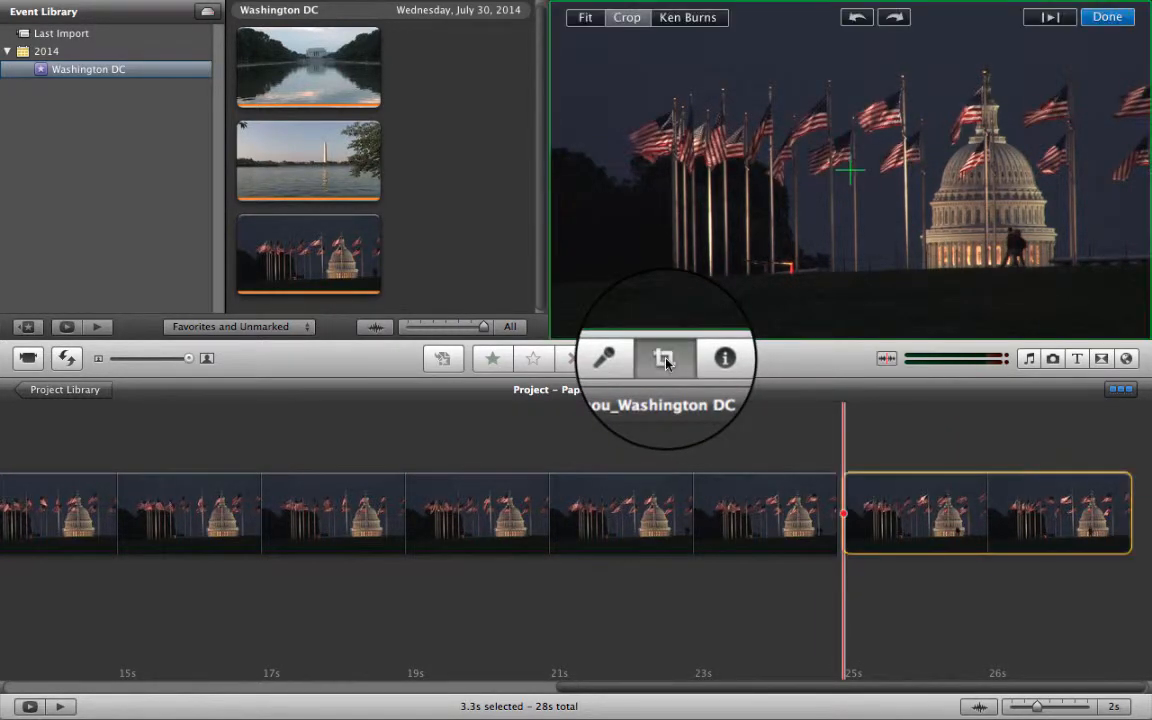
click(616, 22)
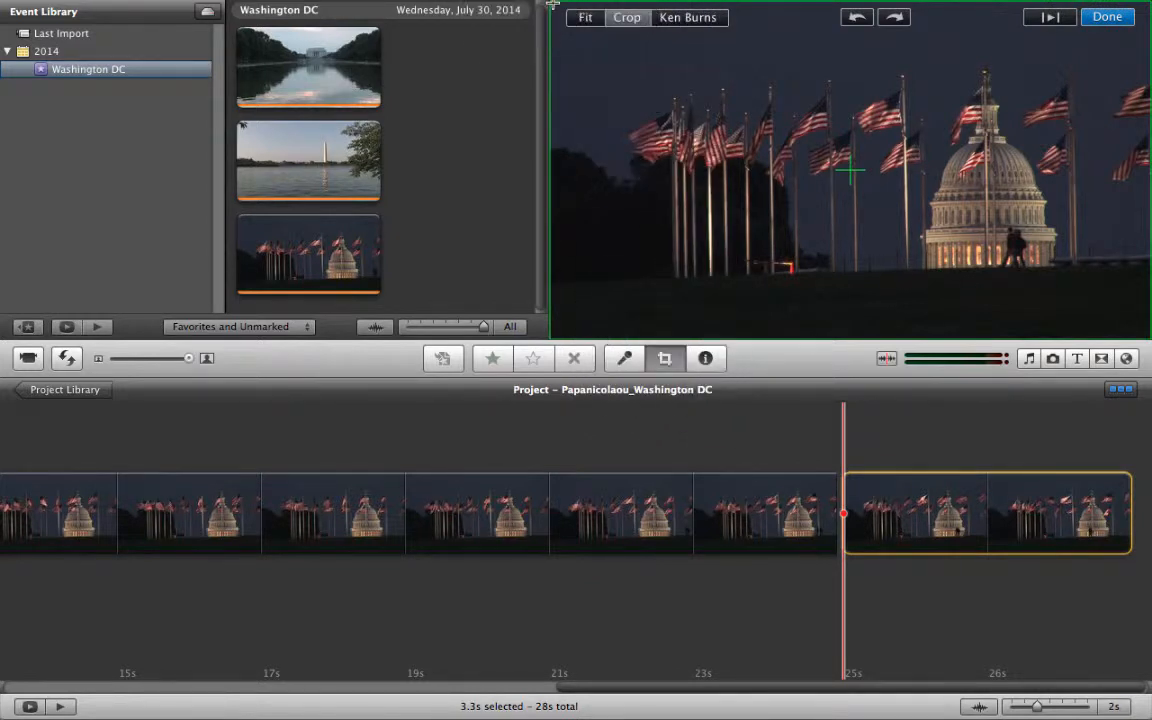
drag(555, 8, 818, 134)
drag(985, 210, 988, 169)
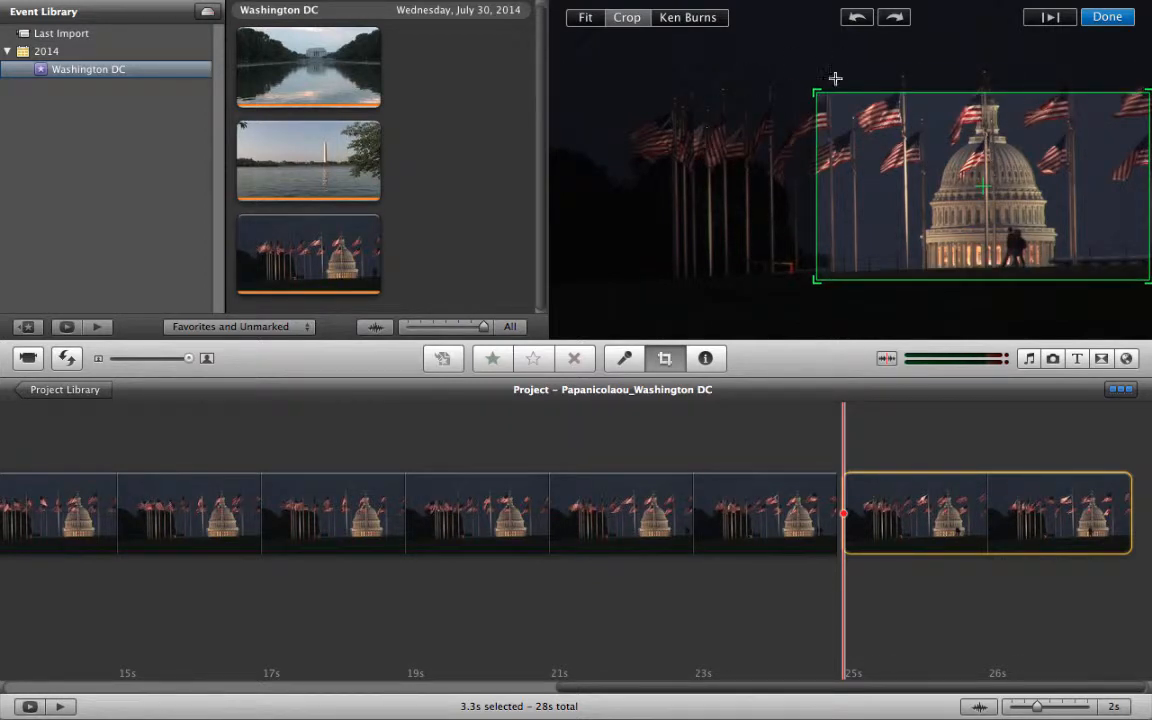
drag(818, 93, 782, 53)
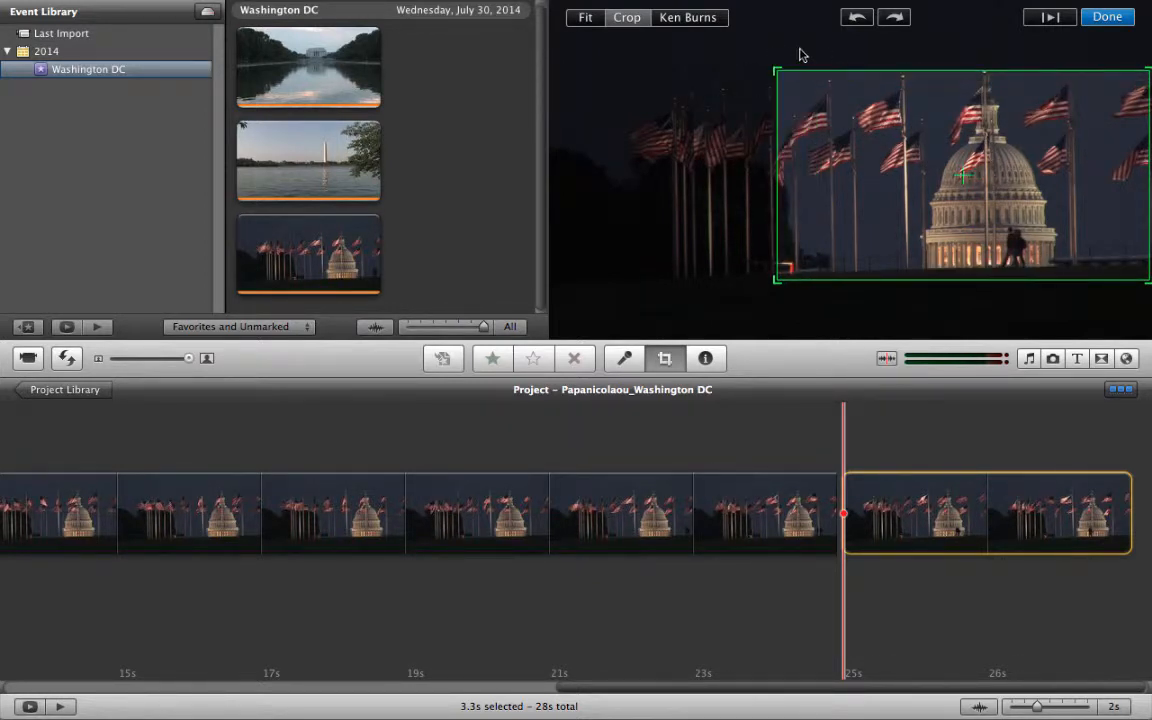
click(1107, 18)
click(661, 458)
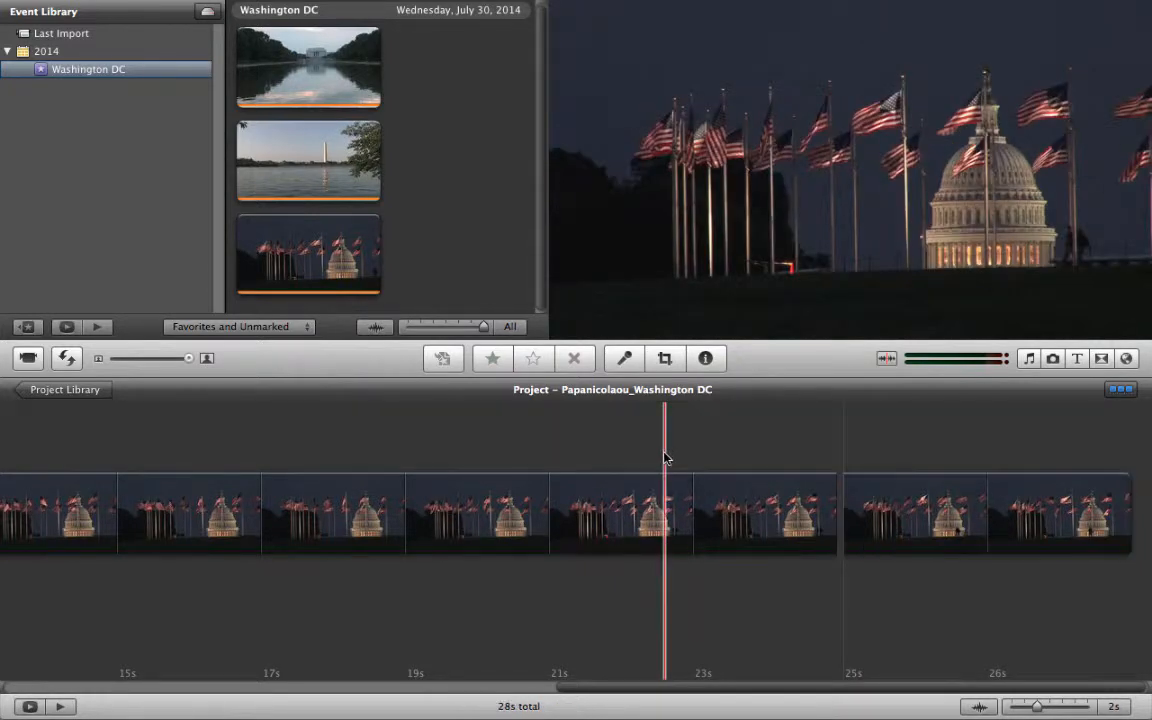
key(space)
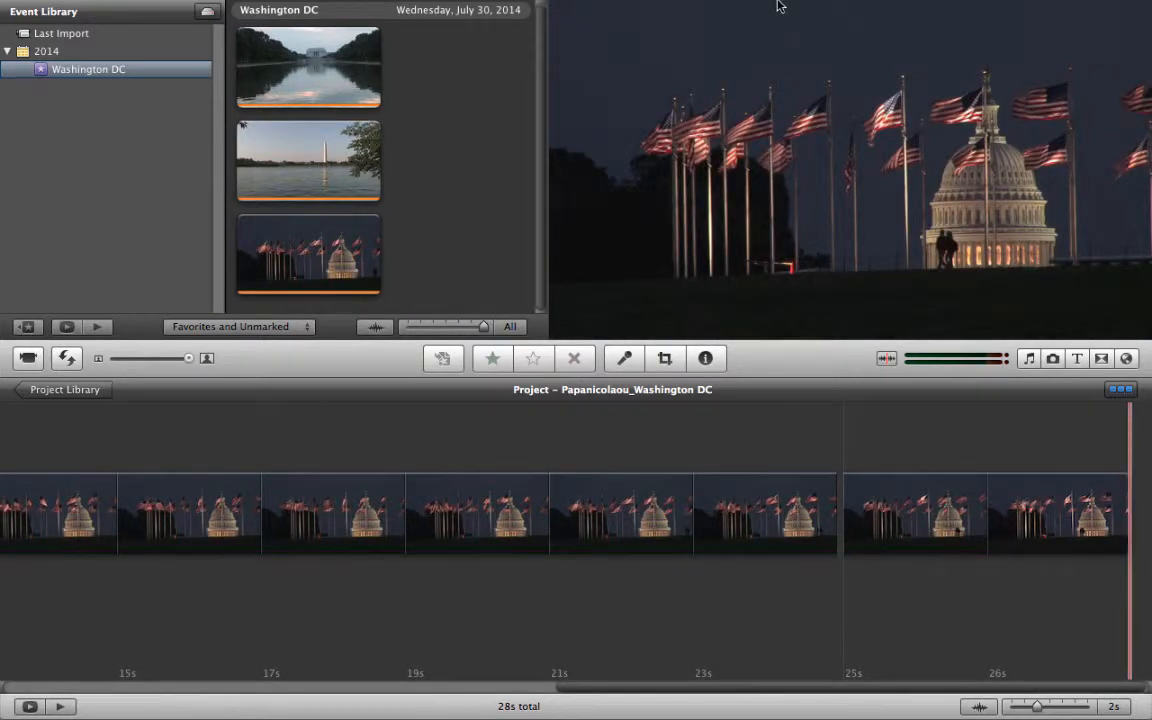
Undo the split of the Capitol clip.
click(156, 10)
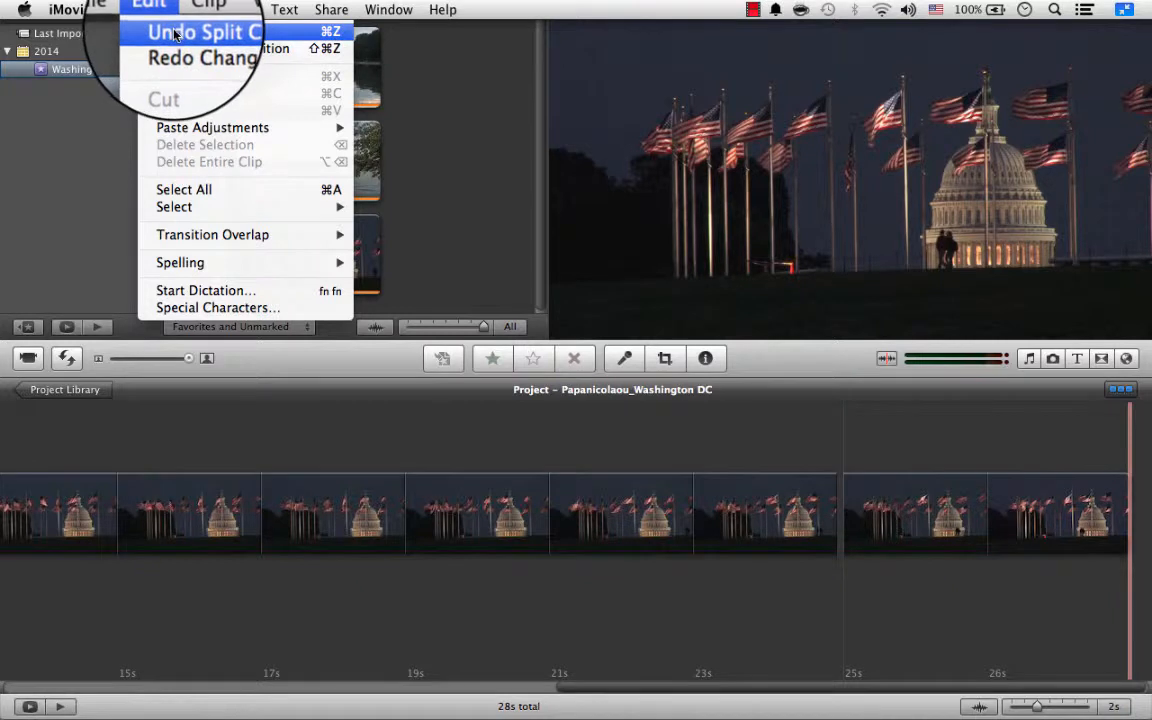
click(172, 33)
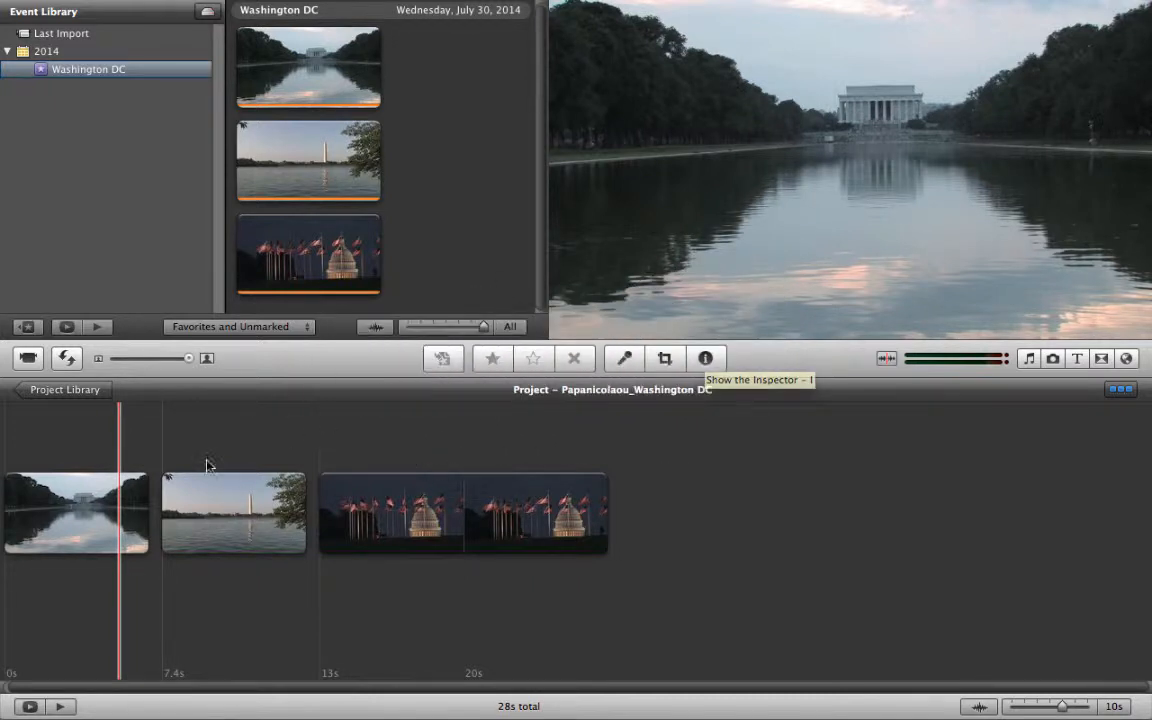
Examine the first clip's Inspector settings, browsing the video and audio effects without applying any and trying the speed control.
drag(48, 510, 110, 510)
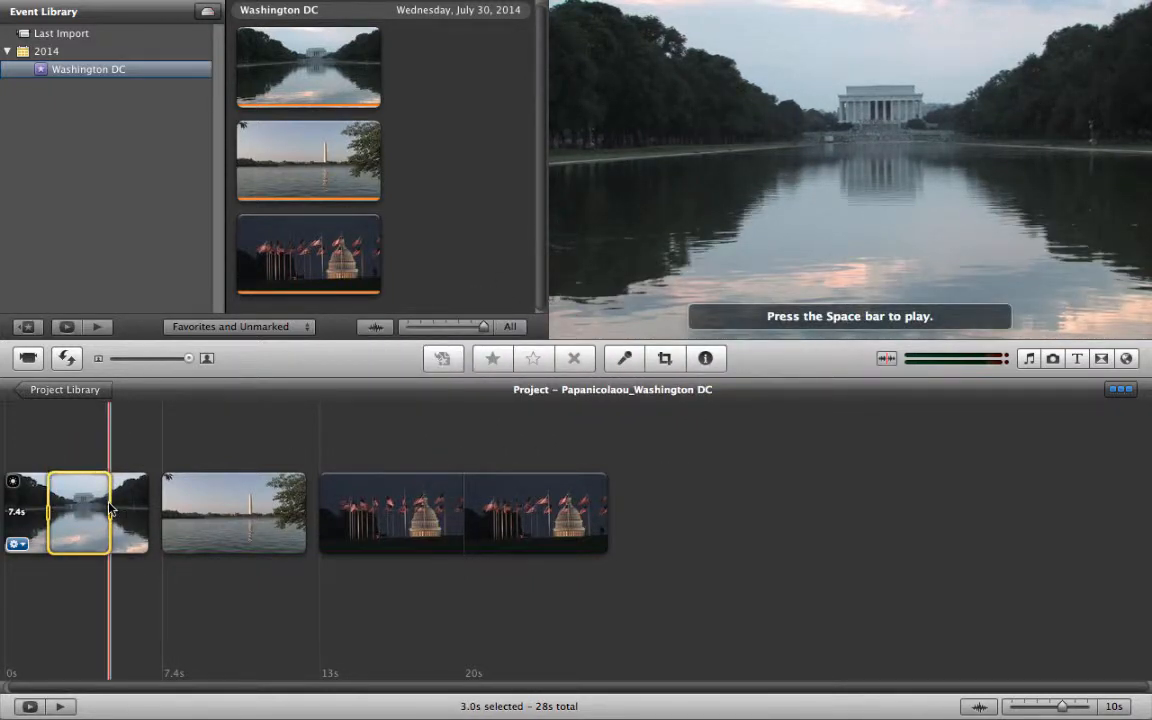
click(697, 367)
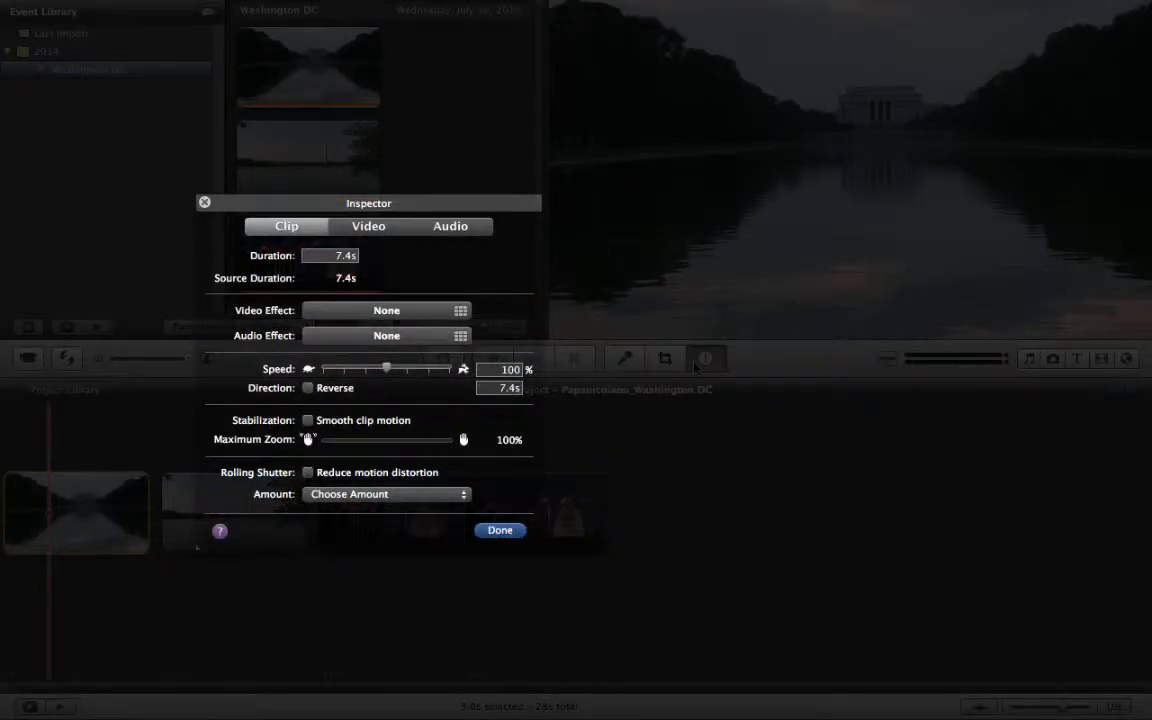
click(377, 309)
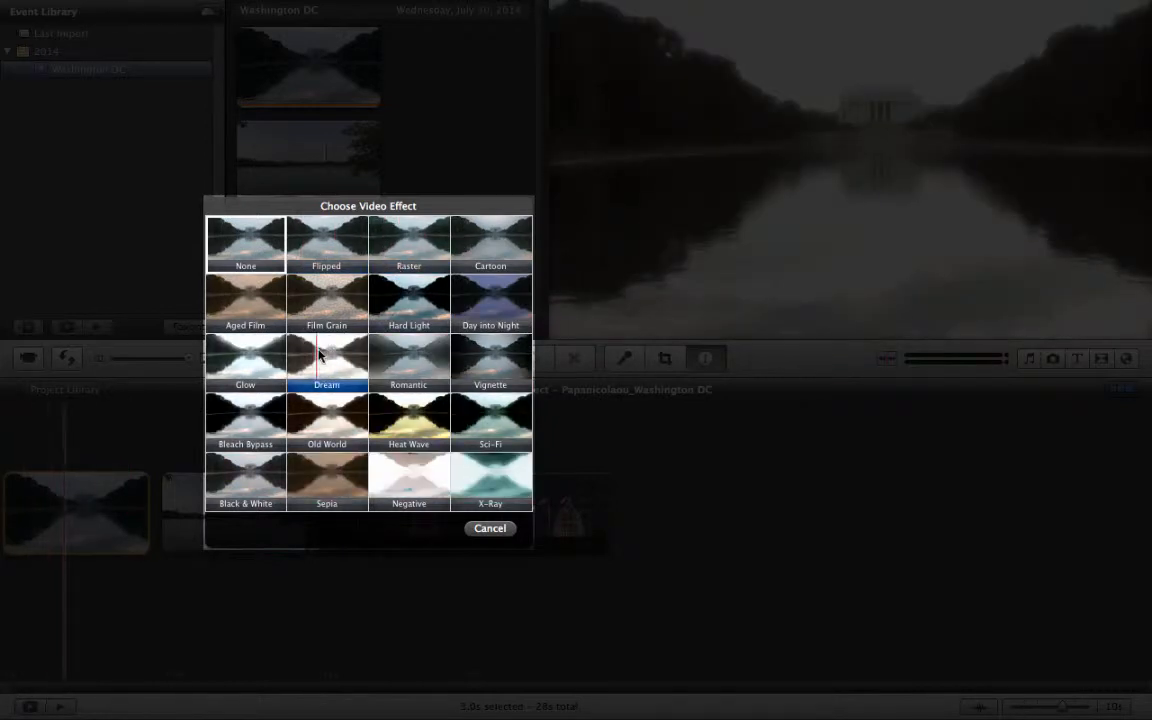
click(481, 536)
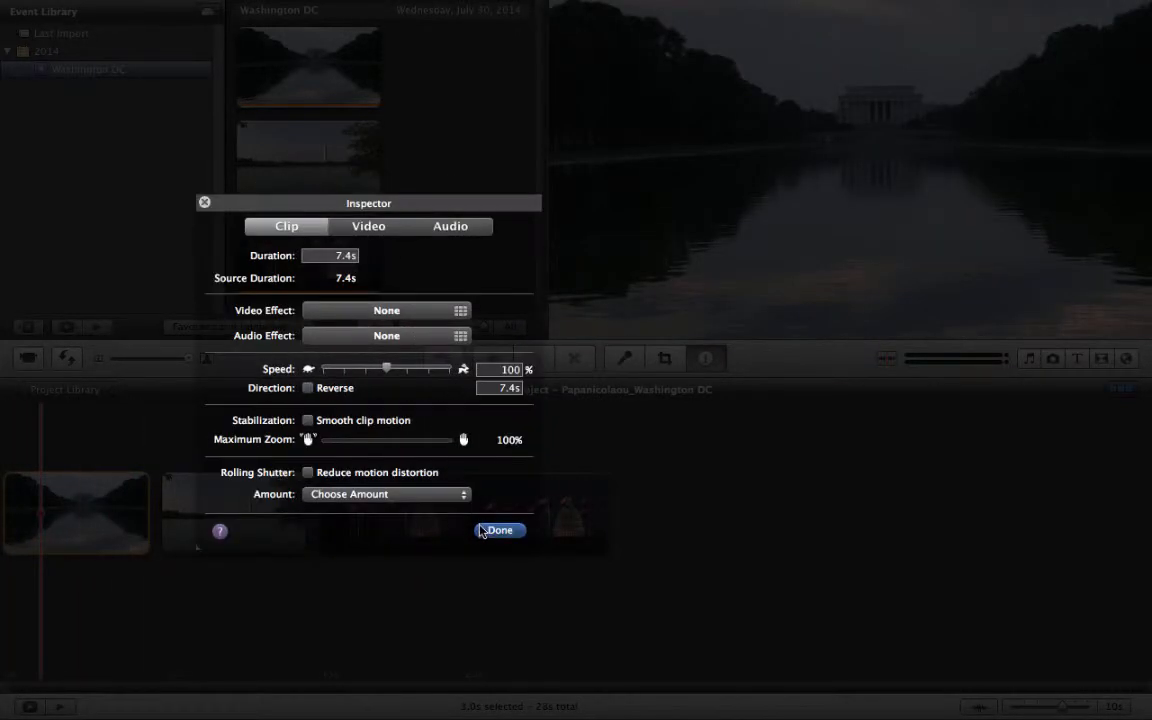
click(391, 337)
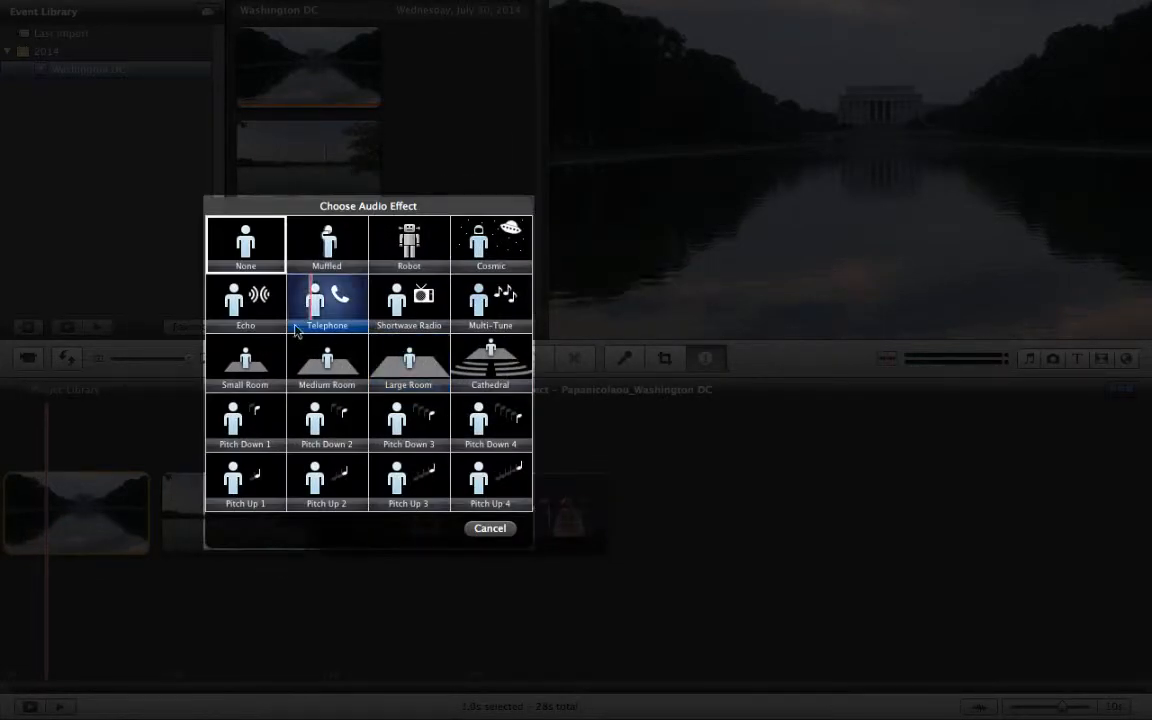
click(484, 530)
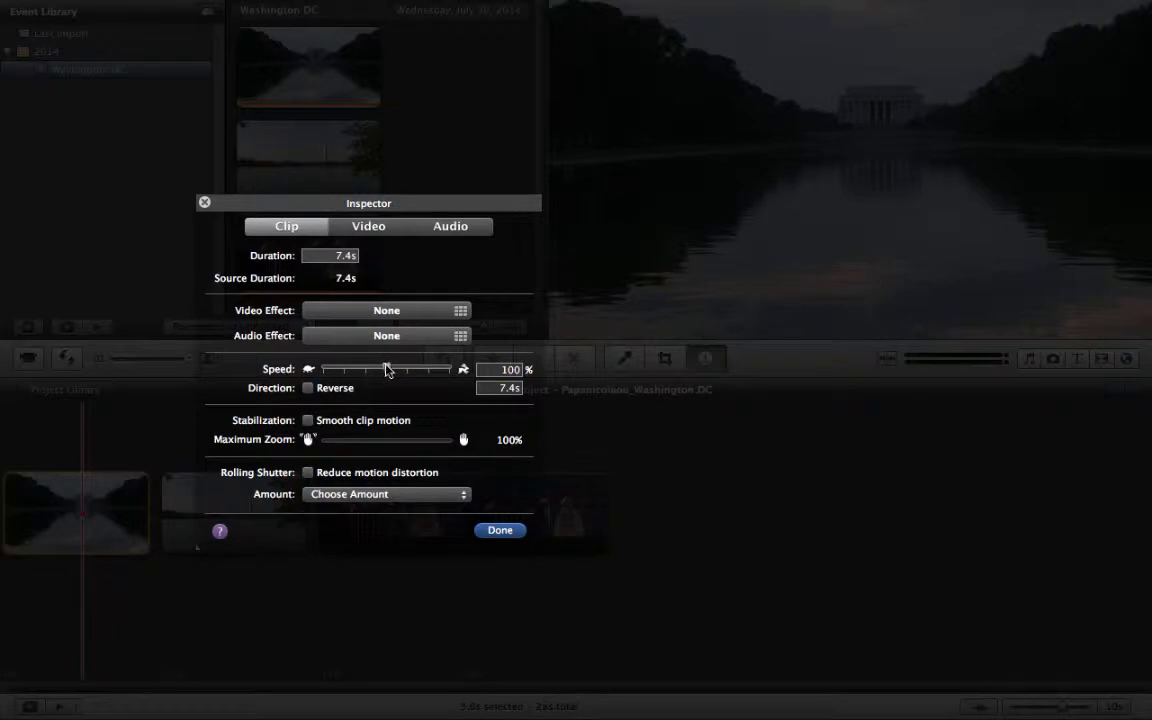
drag(362, 372, 382, 375)
Review the first clip's video and audio adjustments, including brightness, and close the Inspector.
click(375, 228)
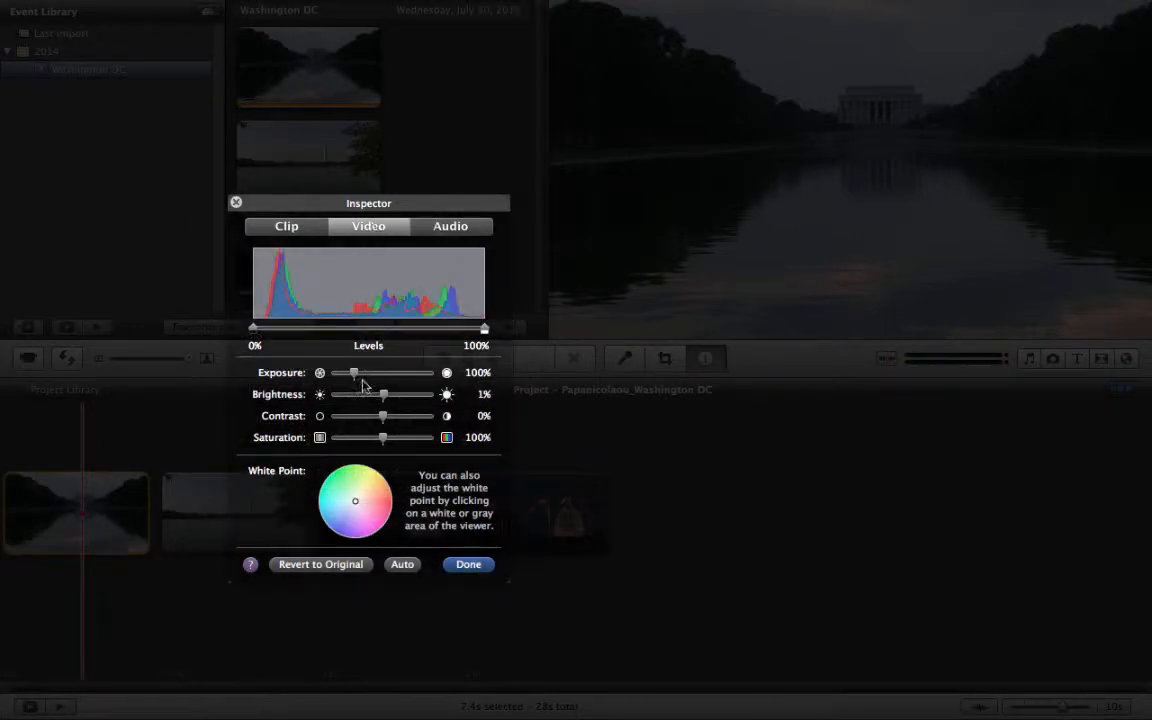
mouse_move(386, 400)
mouse_down()
mouse_move(404, 402)
mouse_move(384, 404)
mouse_up()
click(447, 228)
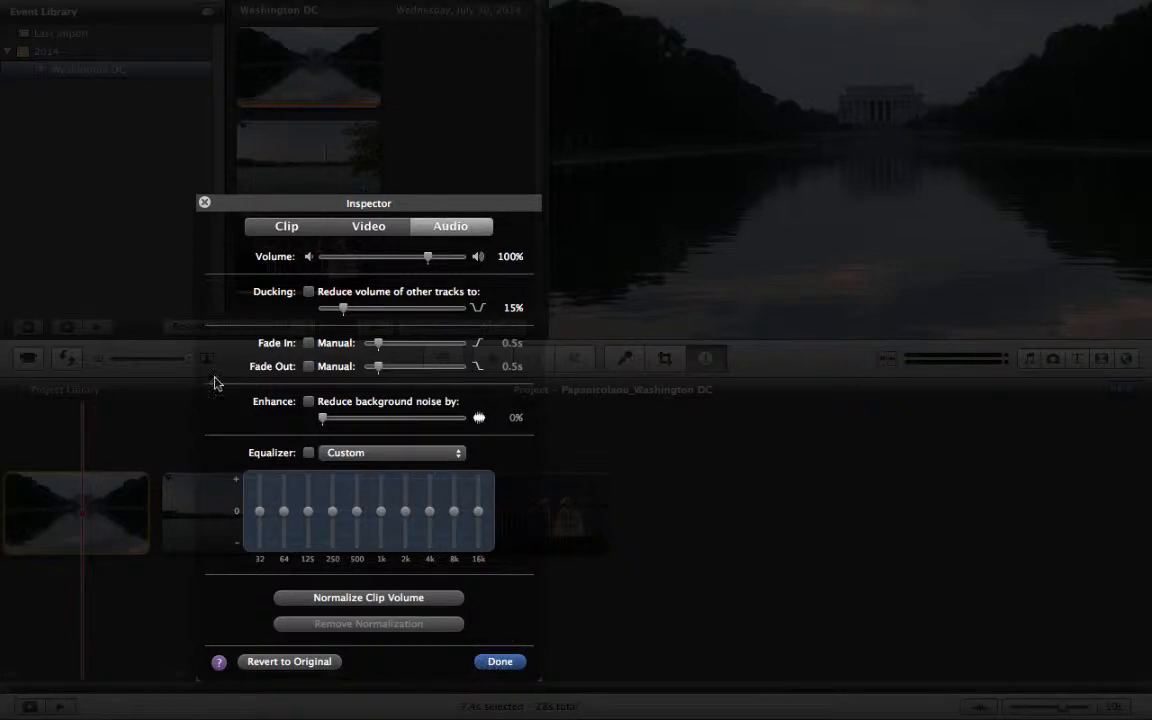
click(275, 229)
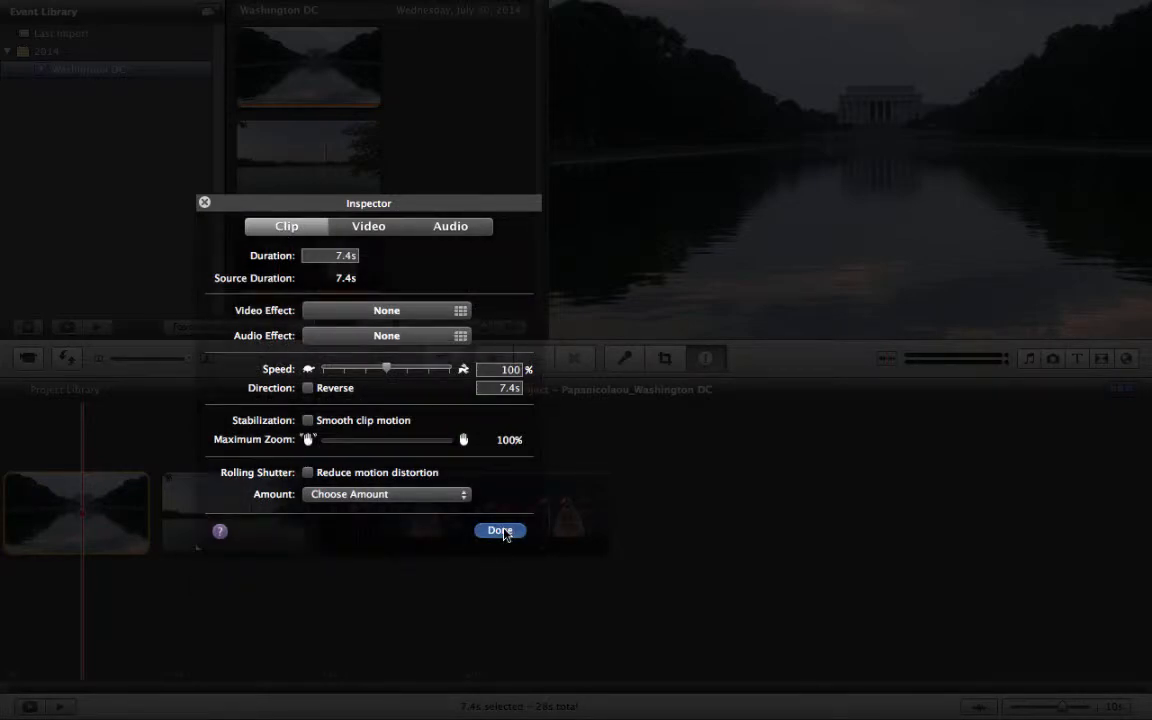
click(501, 531)
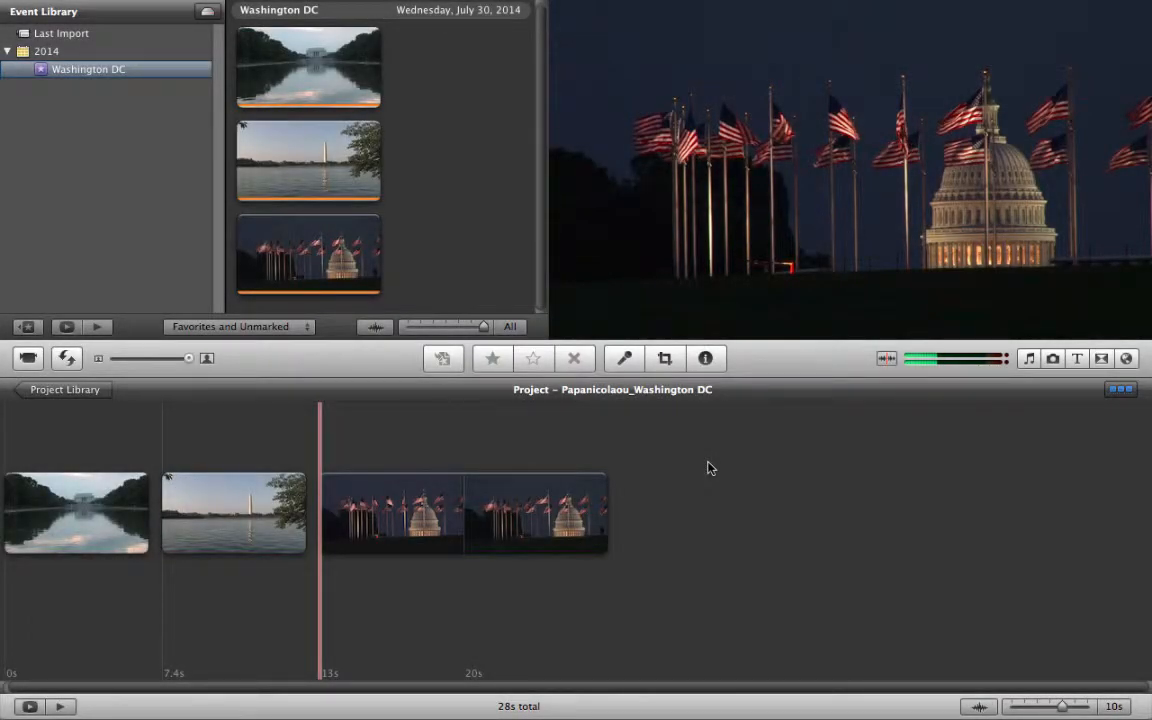
Record a voiceover of about 4.6 seconds over the first part of the Capitol clip and play it back.
click(625, 360)
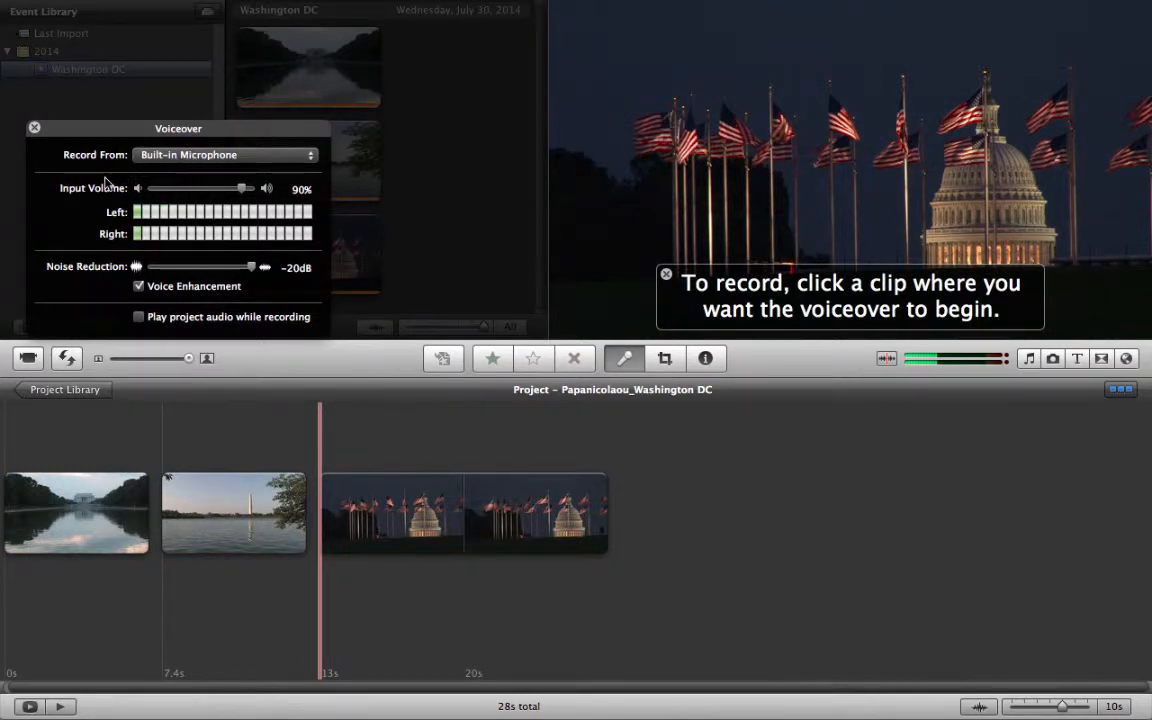
click(376, 523)
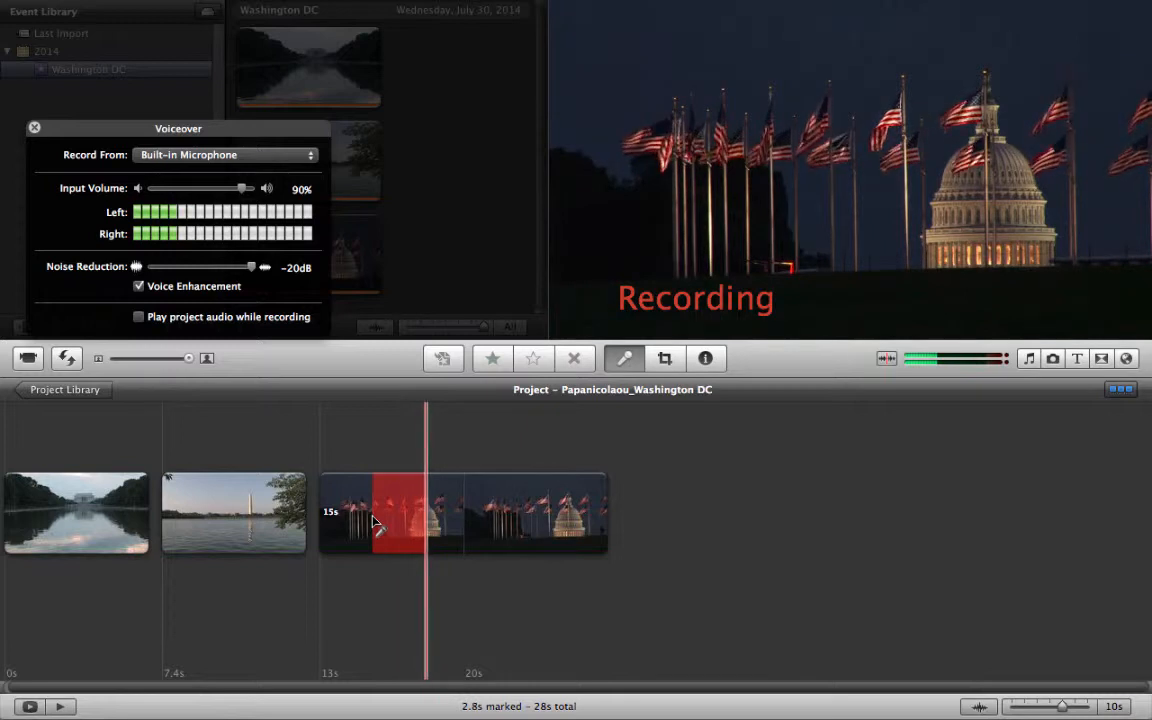
click(376, 523)
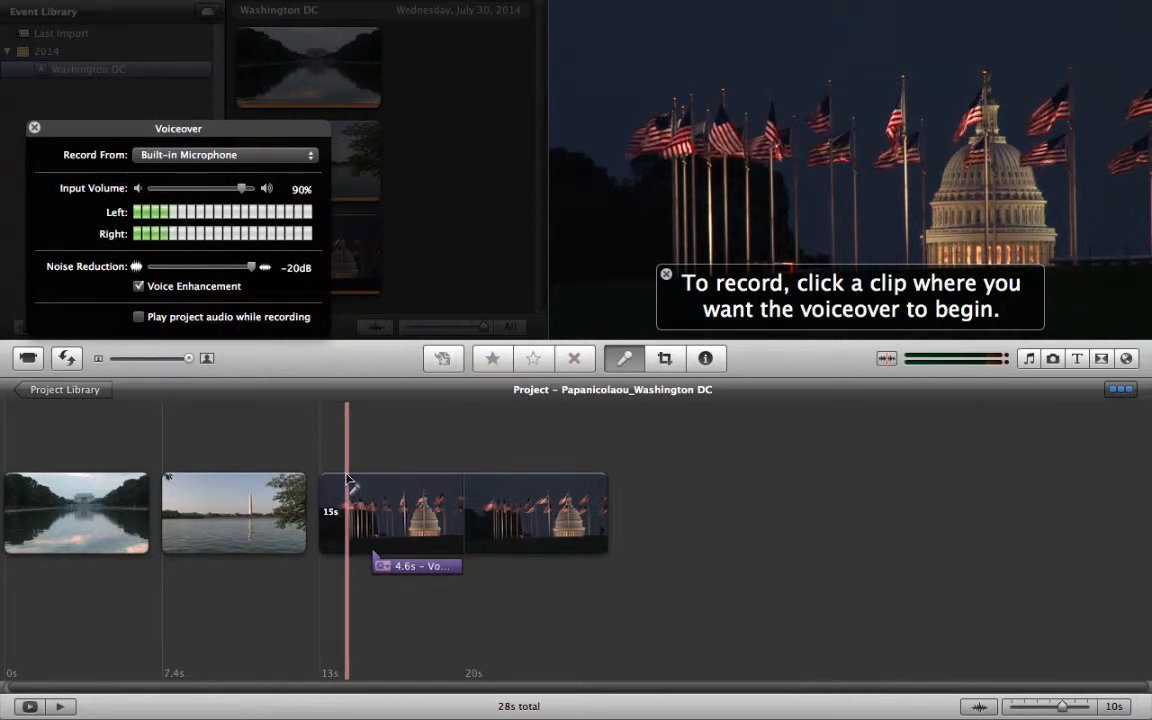
key(space)
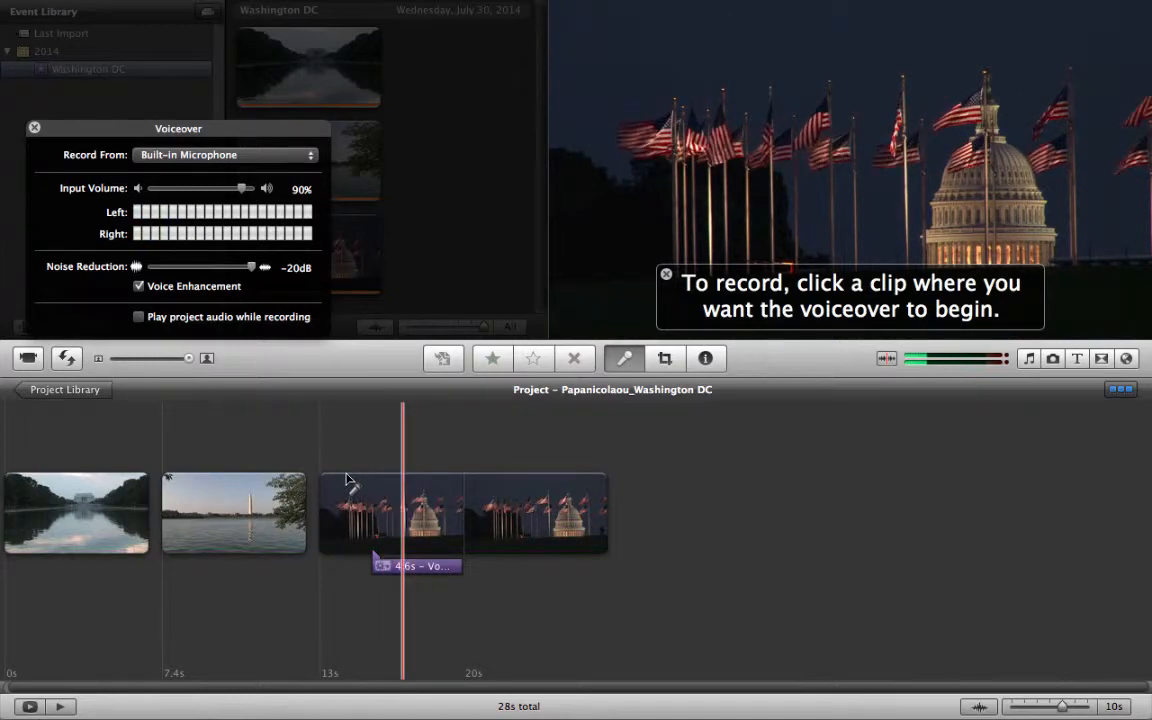
Delete the recorded voiceover from the Capitol clip and close the voiceover settings.
click(410, 567)
key(Delete)
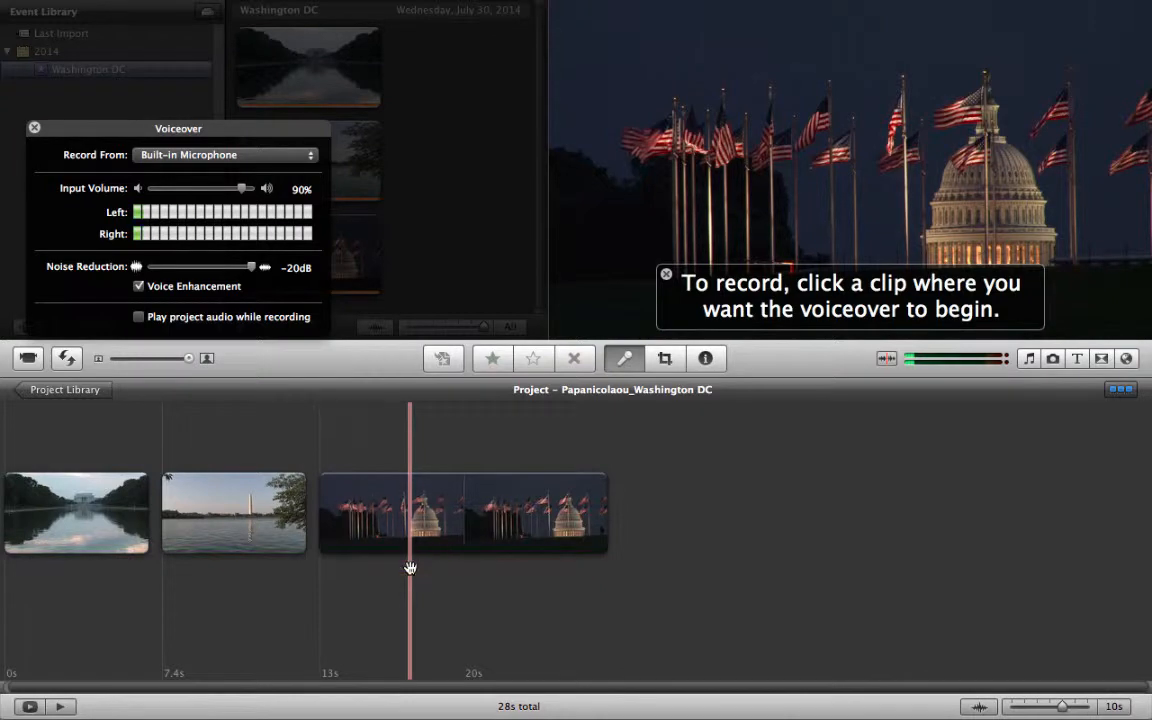
click(34, 128)
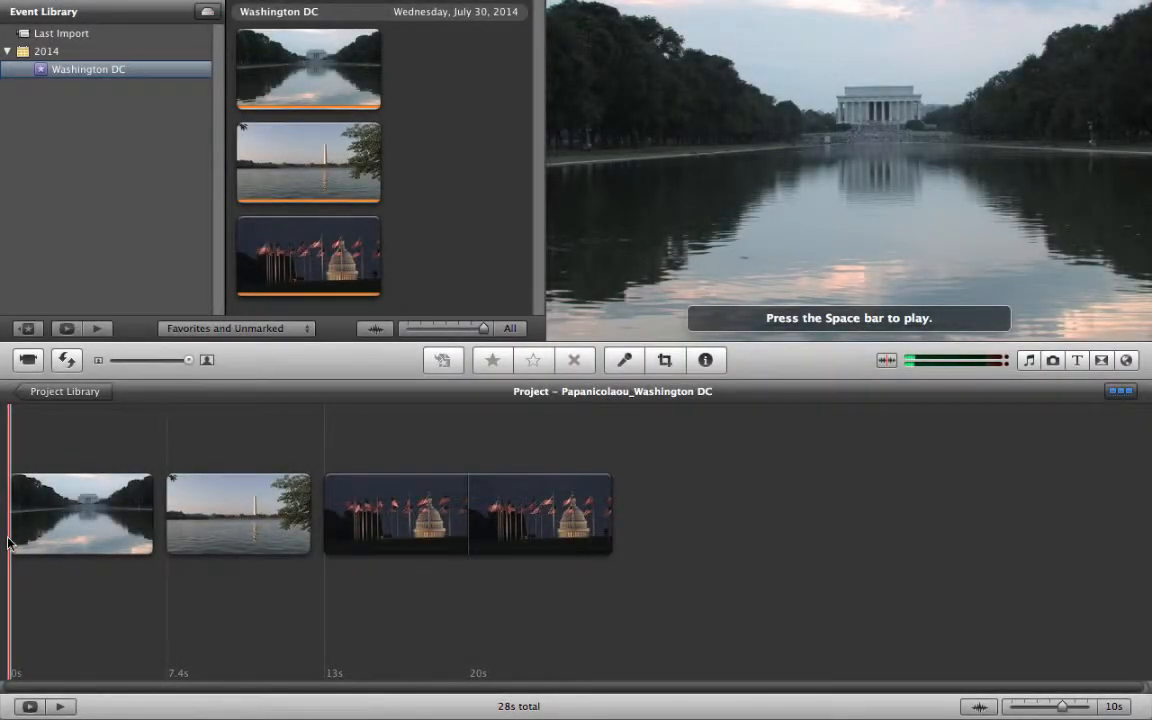
Add the iTunes song Crossing the Divide as background music for the whole project and play the beginning to hear it.
key(space)
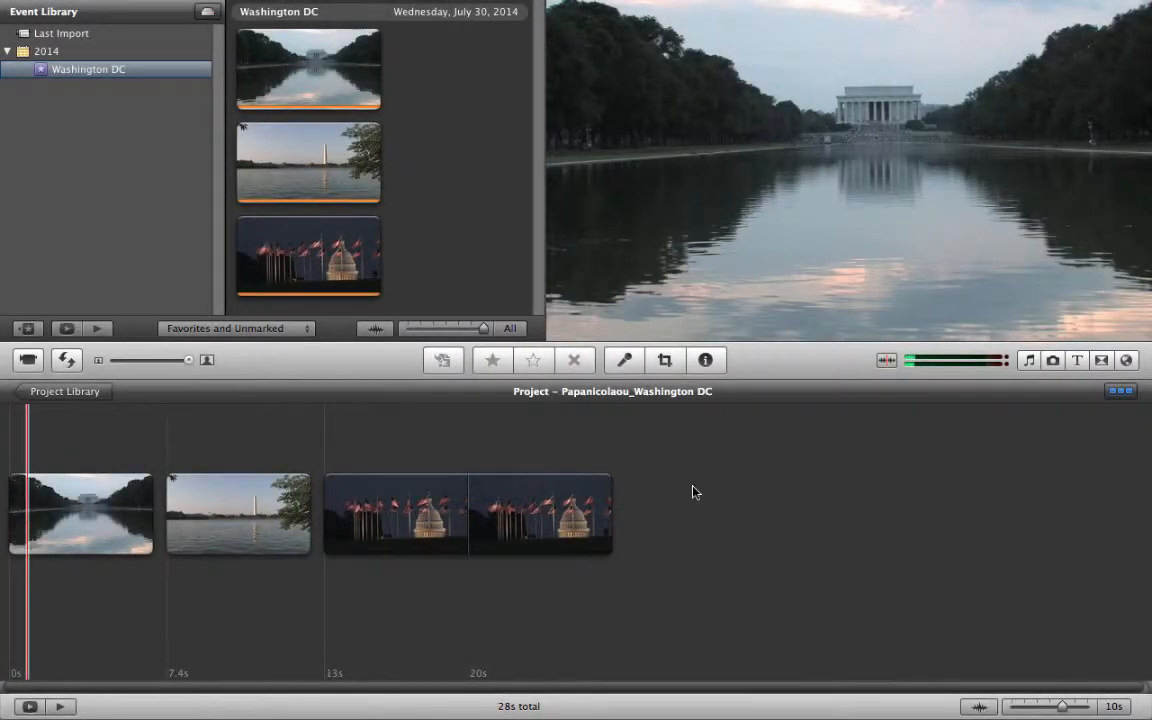
click(1029, 364)
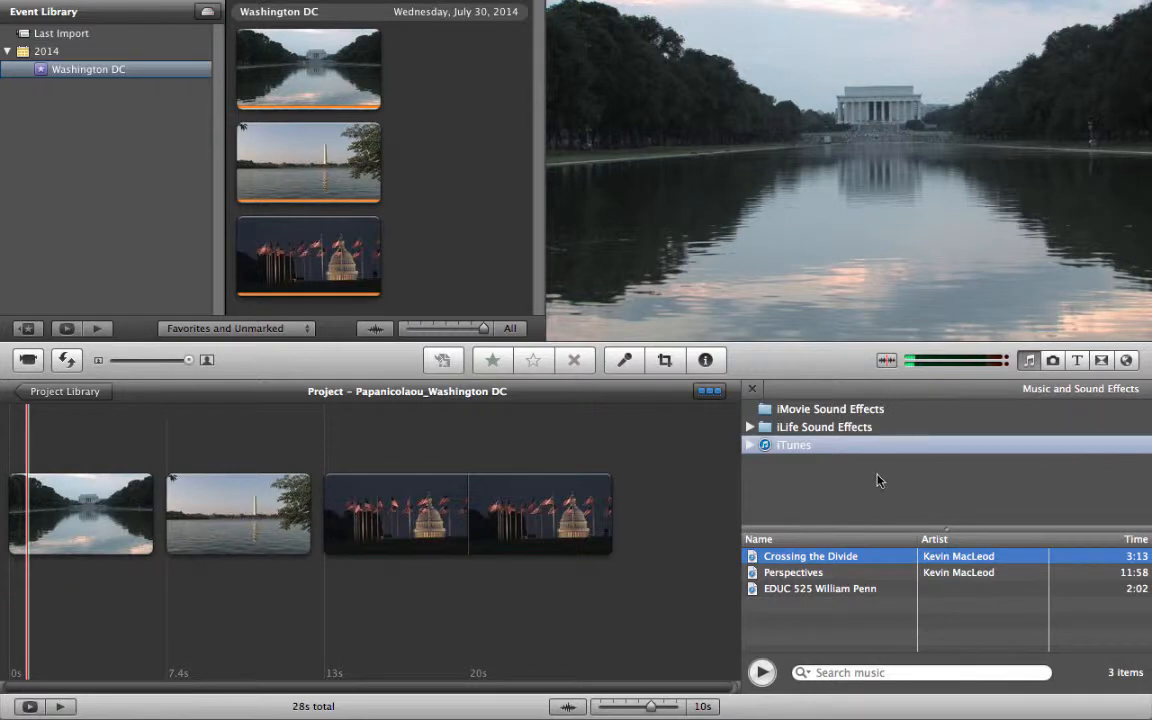
drag(797, 563, 492, 615)
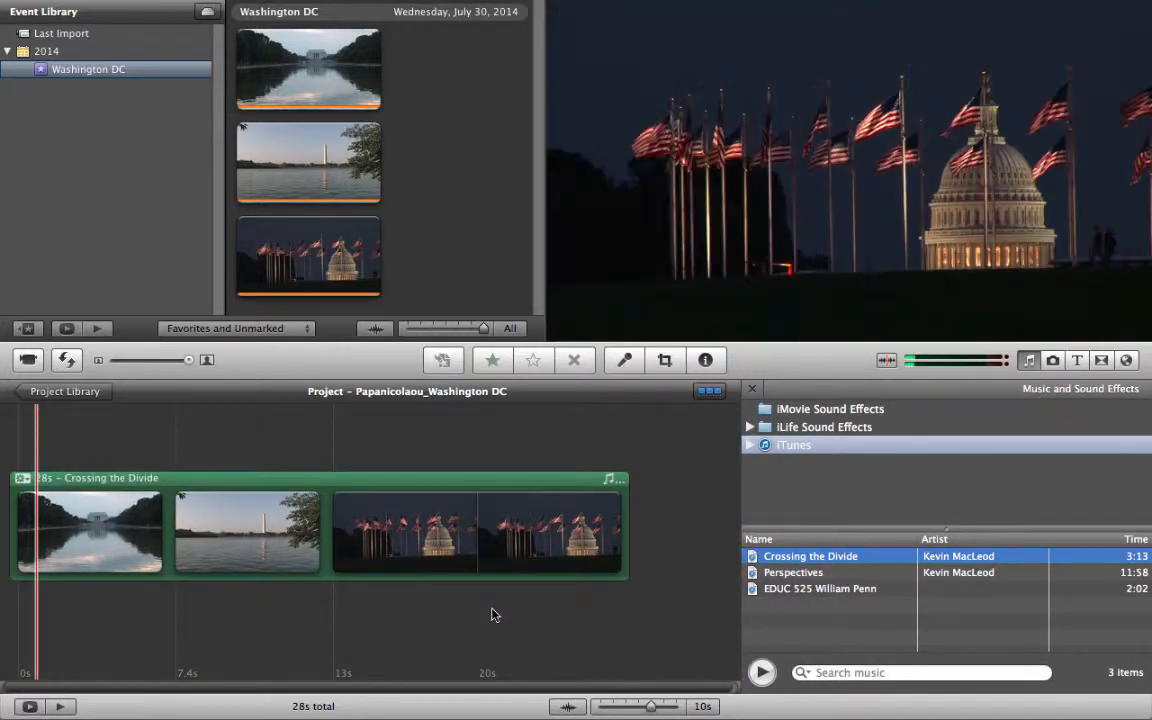
key(space)
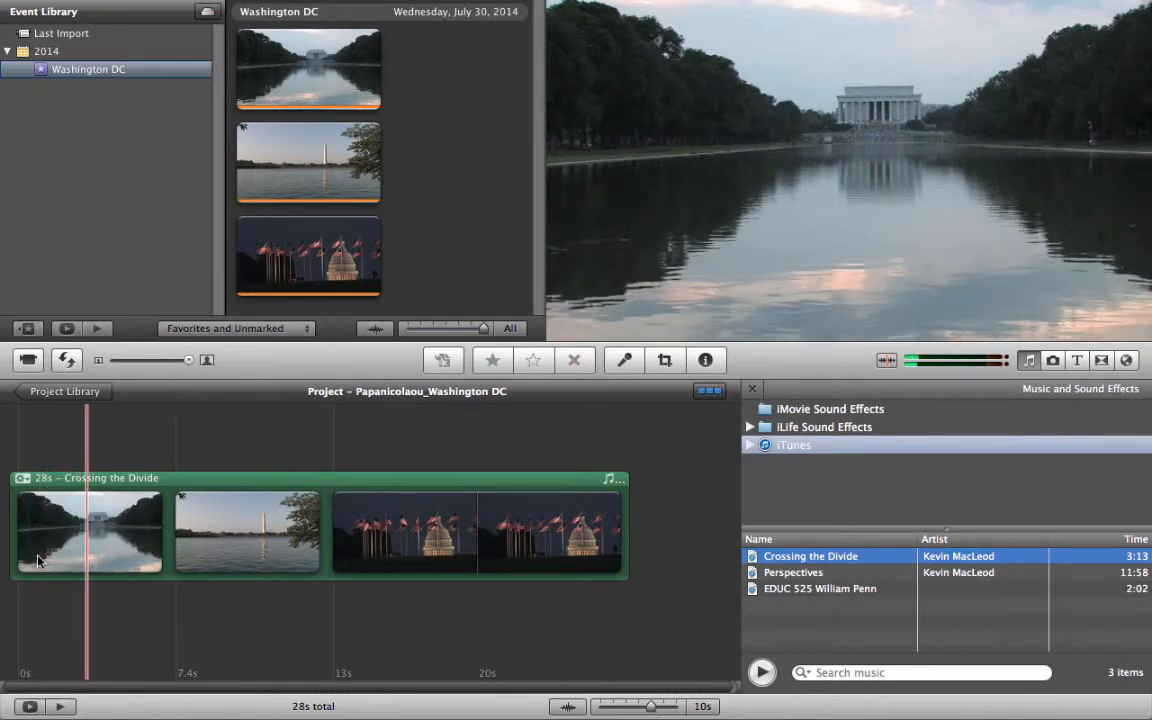
key(space)
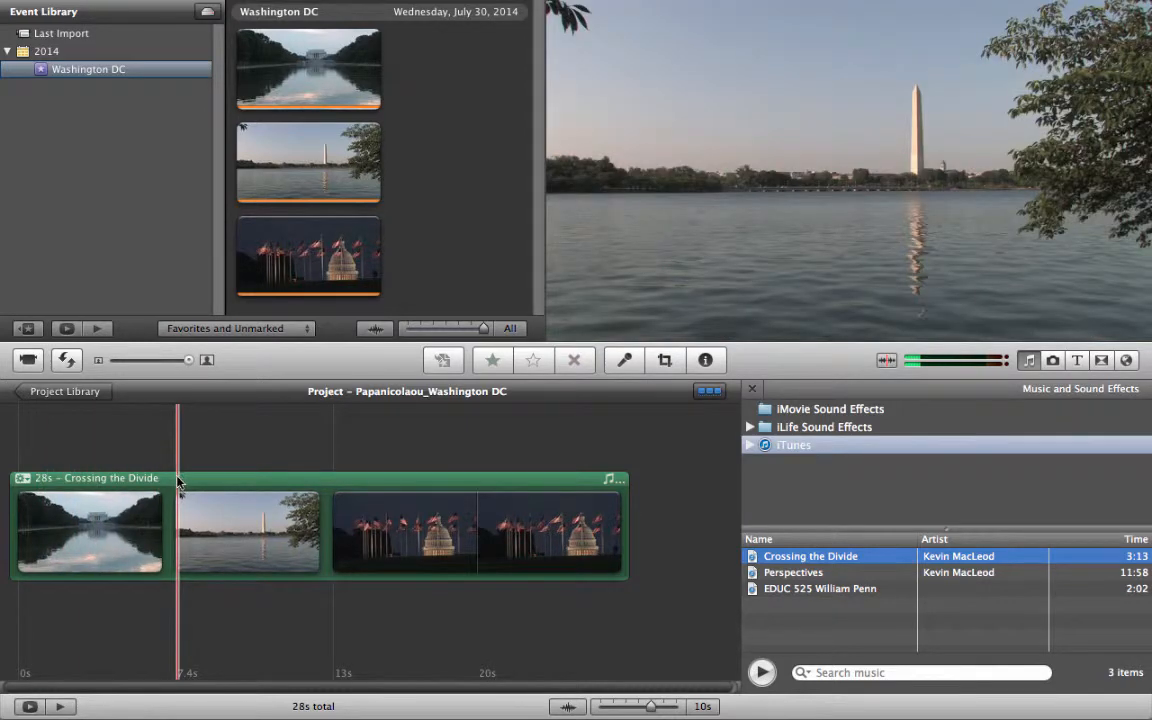
Inspect the background music's clip and audio settings, browsing the audio effects without applying one.
double_click(177, 484)
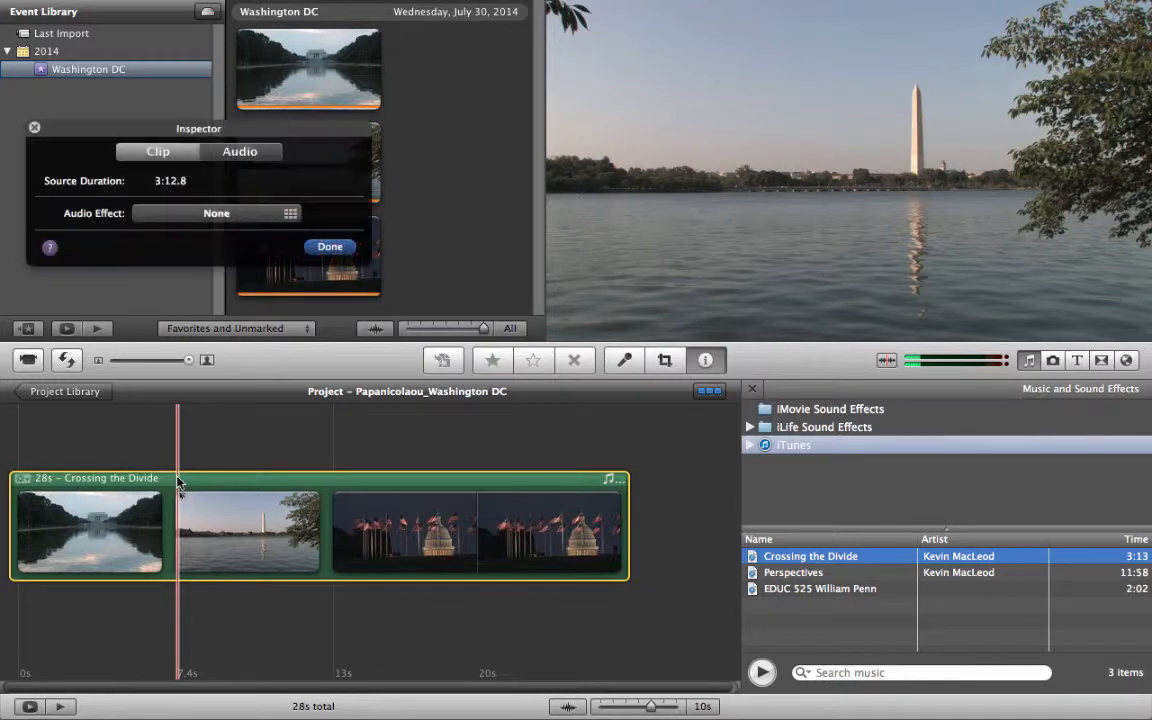
click(210, 214)
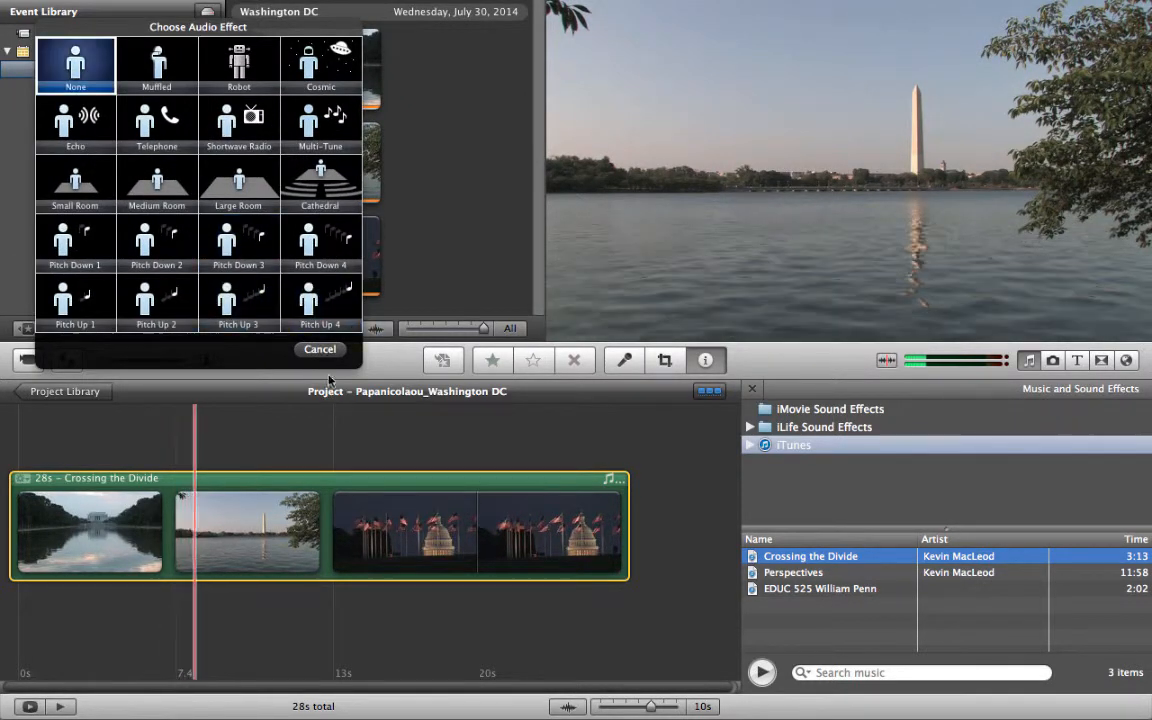
click(320, 349)
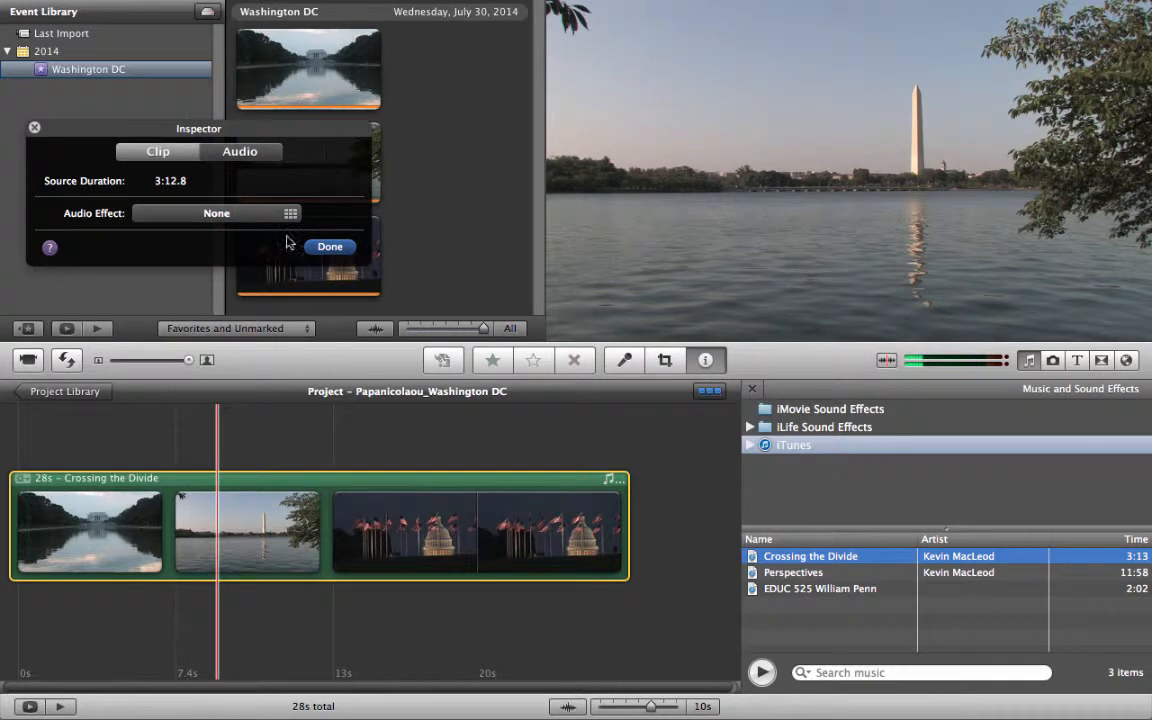
click(236, 155)
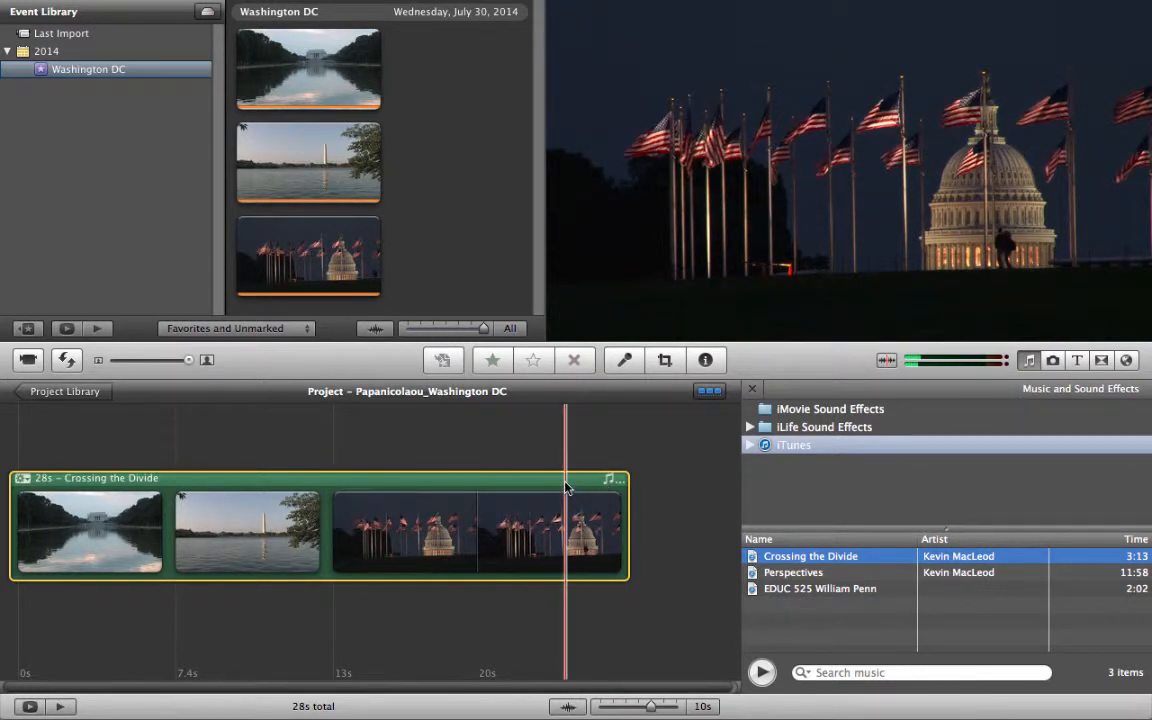
Delete the Crossing the Divide background music from the project.
key(Delete)
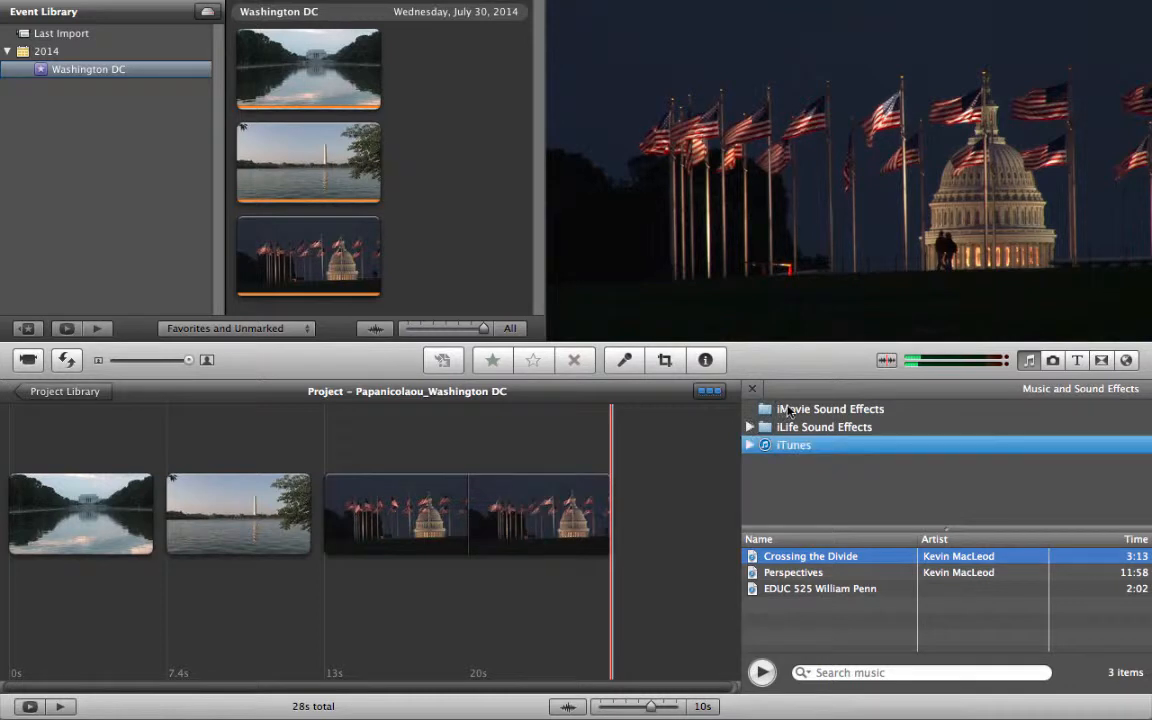
Preview the iMovie sound effect Ambient Effect 2.mp3 and attach it beneath the second half of the Capitol clip.
click(789, 410)
click(786, 589)
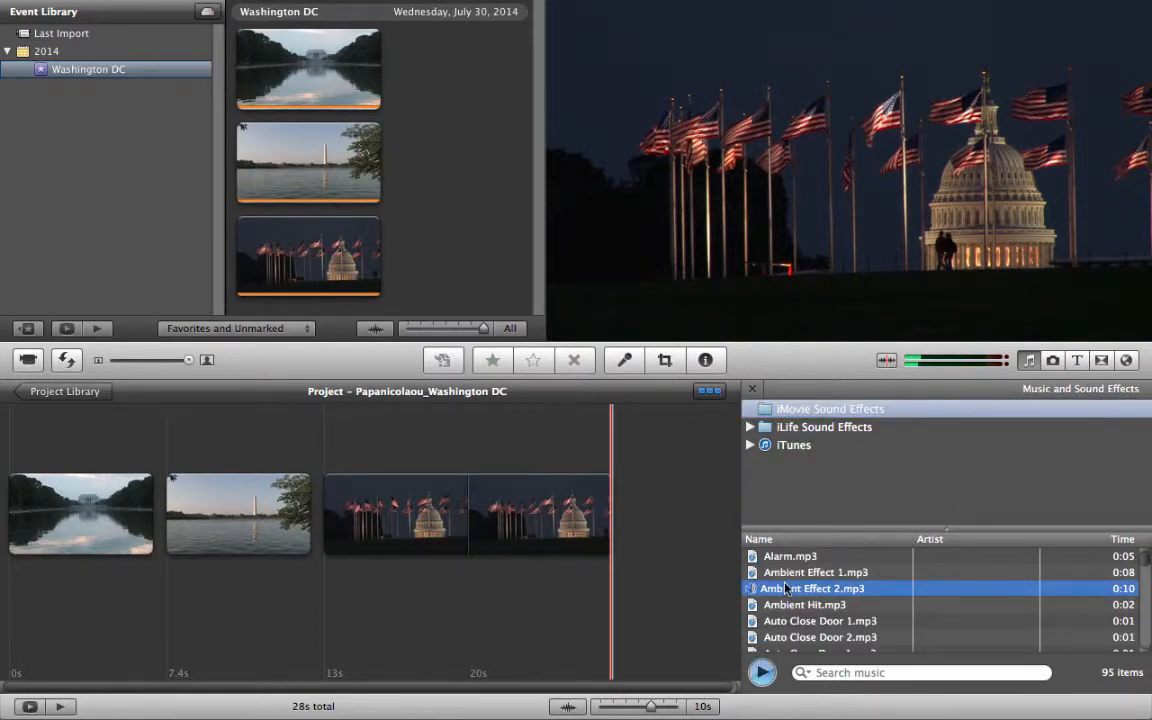
click(785, 589)
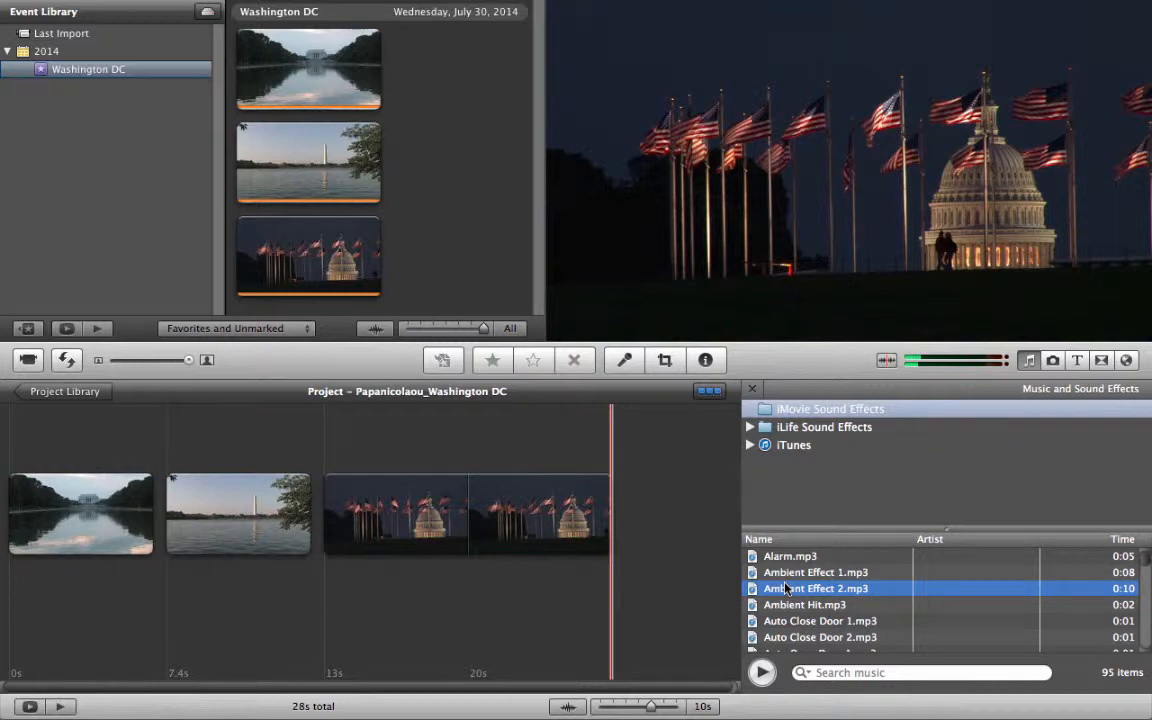
drag(487, 515, 561, 515)
drag(783, 592, 530, 520)
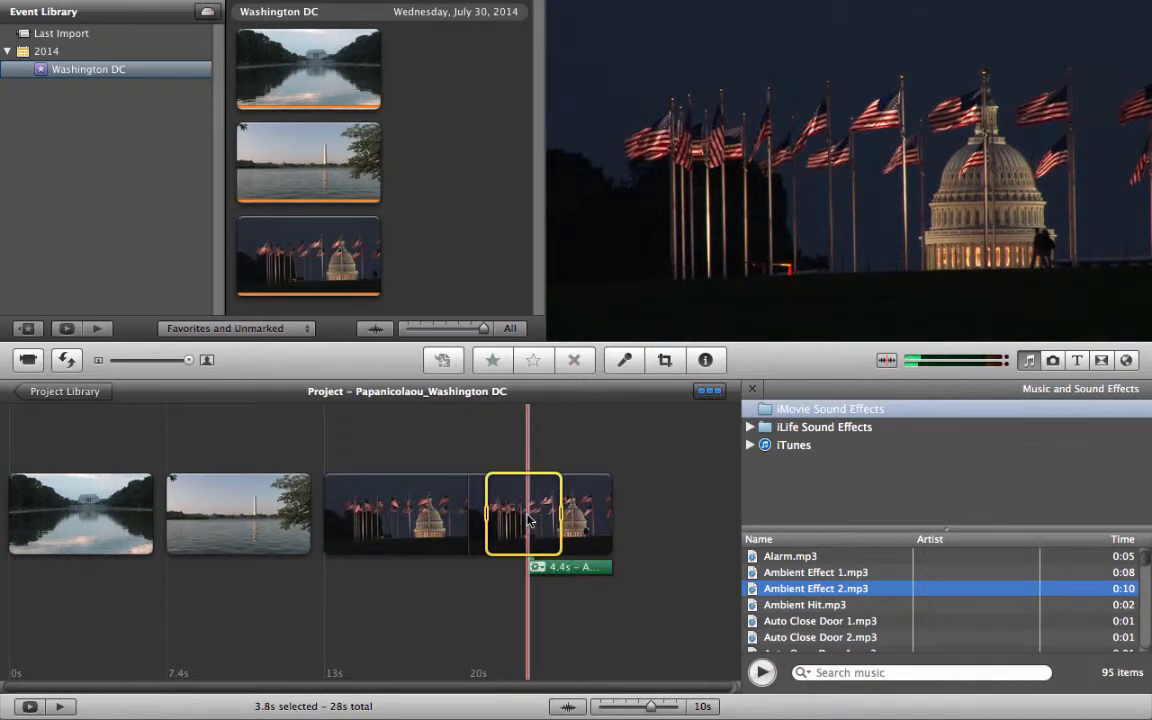
Delete the ambient sound effect from the Capitol clip and close the music and sound effects browser.
click(548, 568)
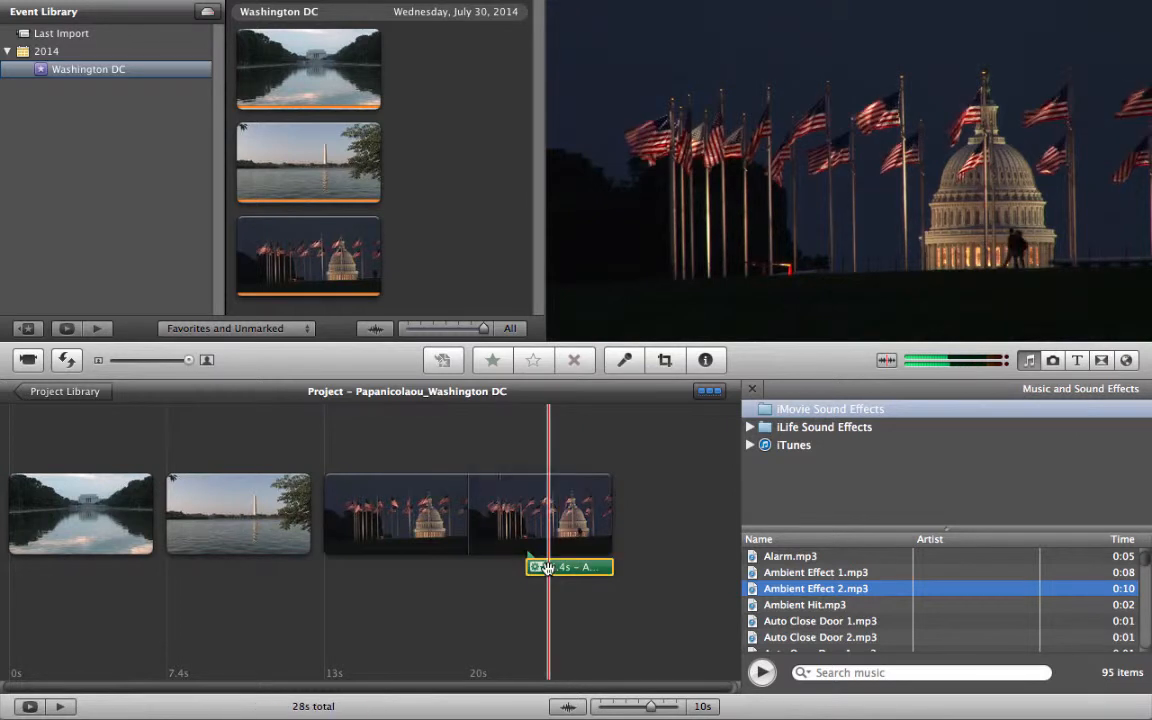
key(Delete)
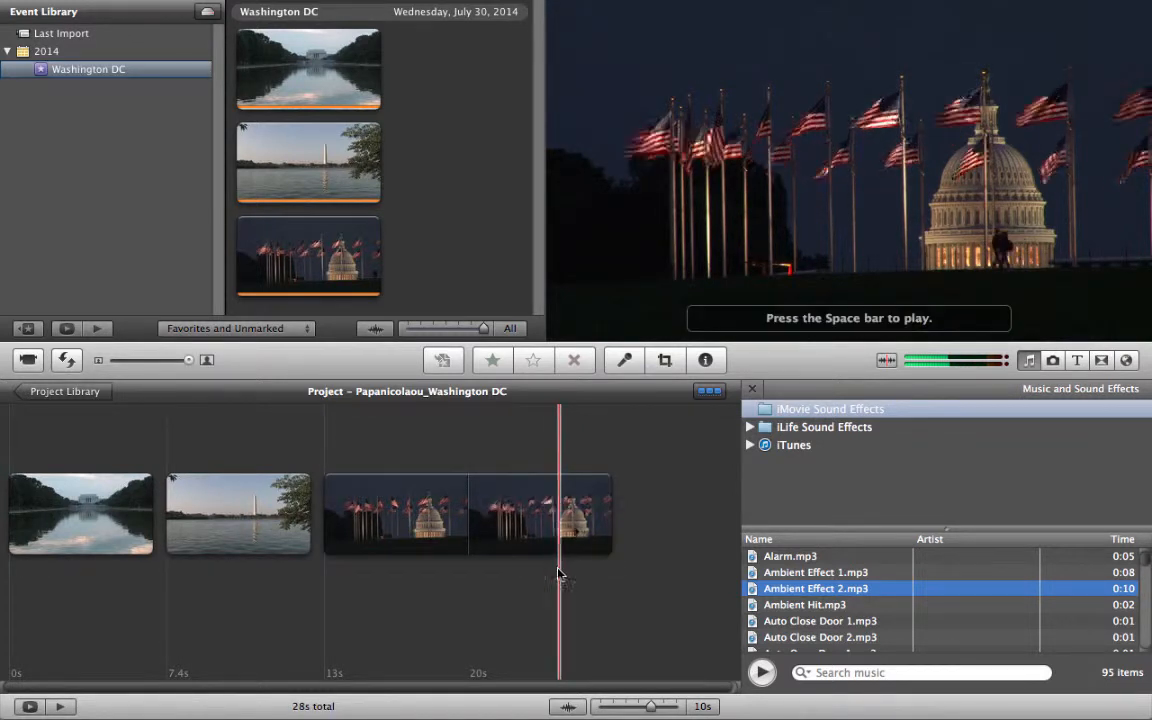
click(1031, 362)
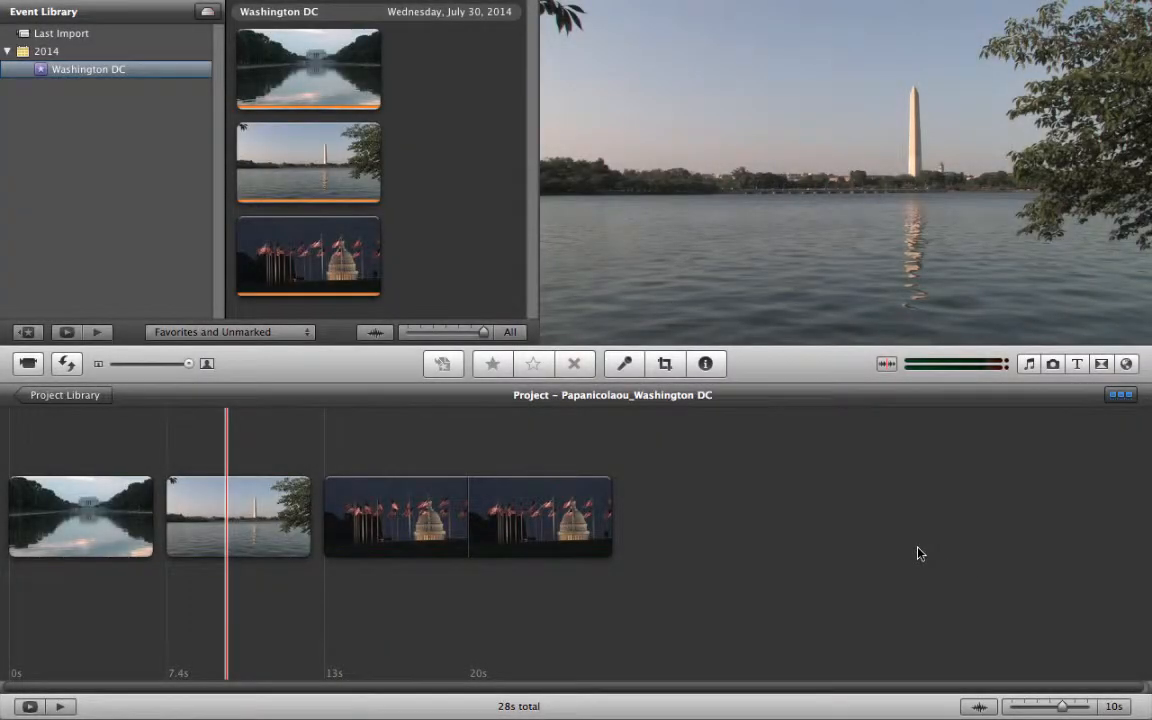
Look over the photo browser's sources and insert the Washington skyline photo from the desktop just before the Capitol clip.
click(1053, 364)
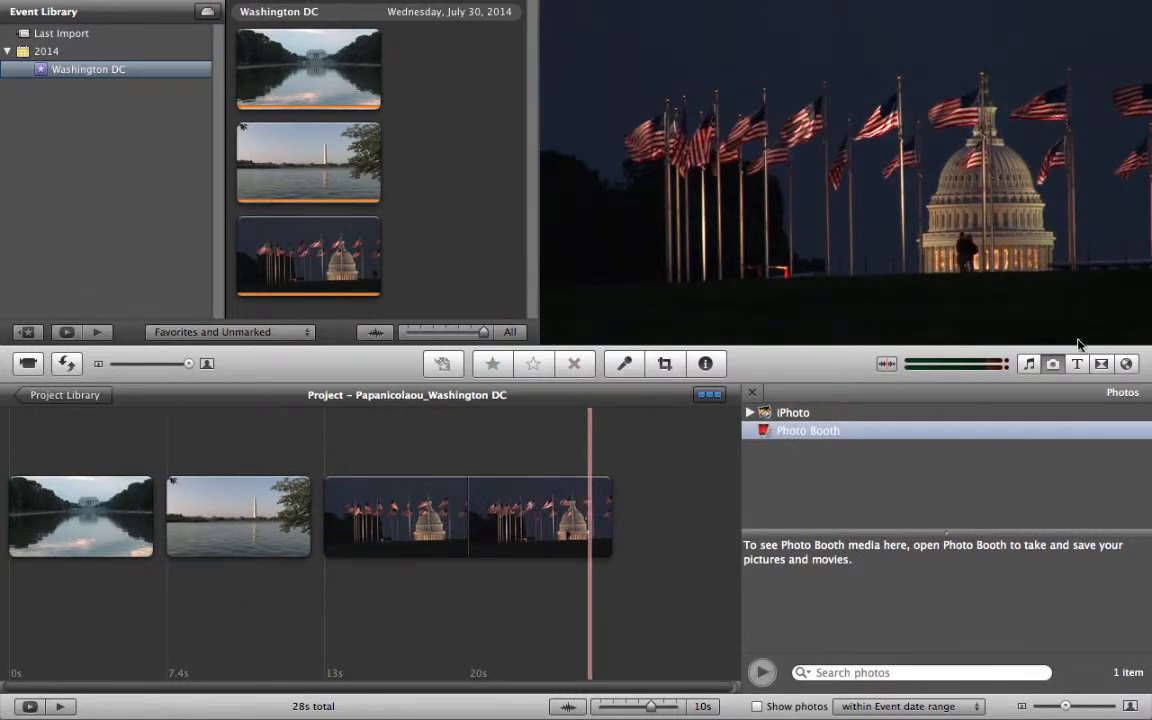
click(1053, 363)
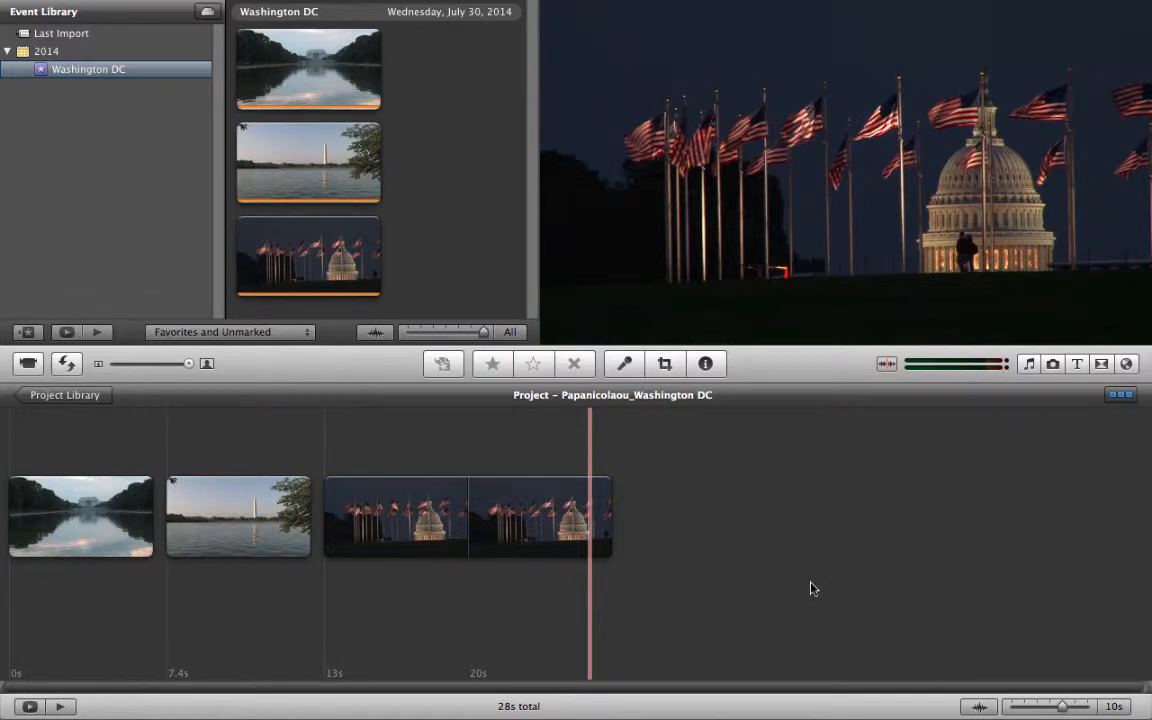
click(1134, 11)
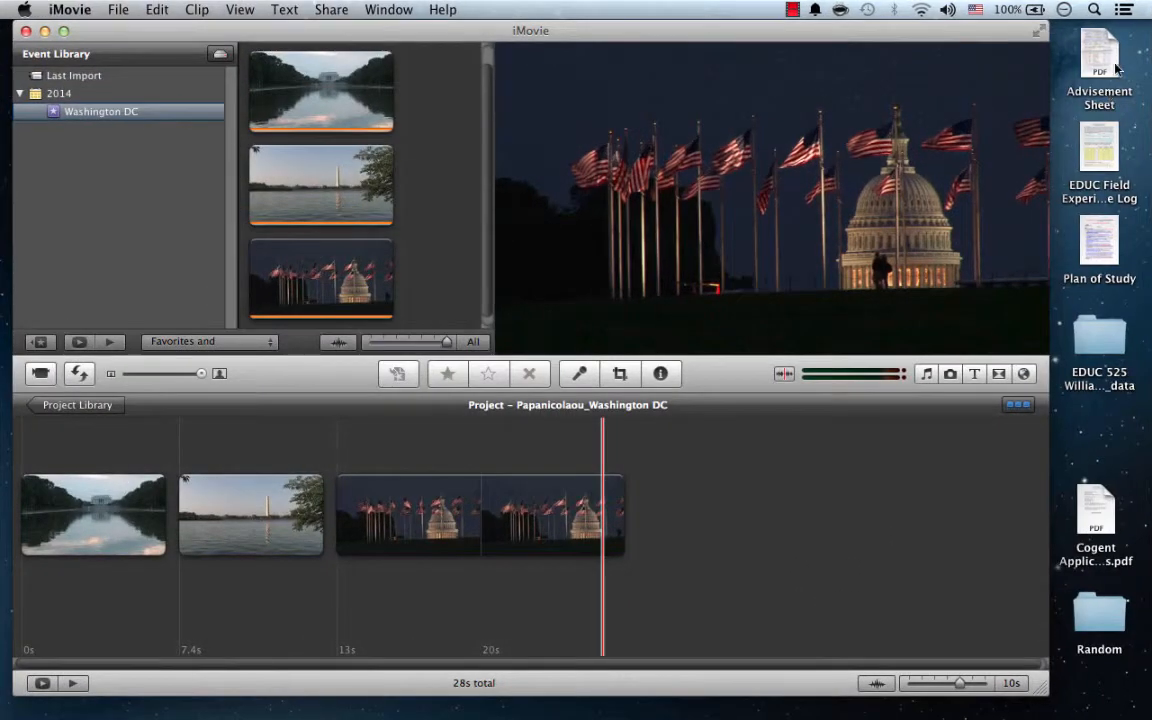
key(F11)
drag(945, 450, 341, 553)
key(F11)
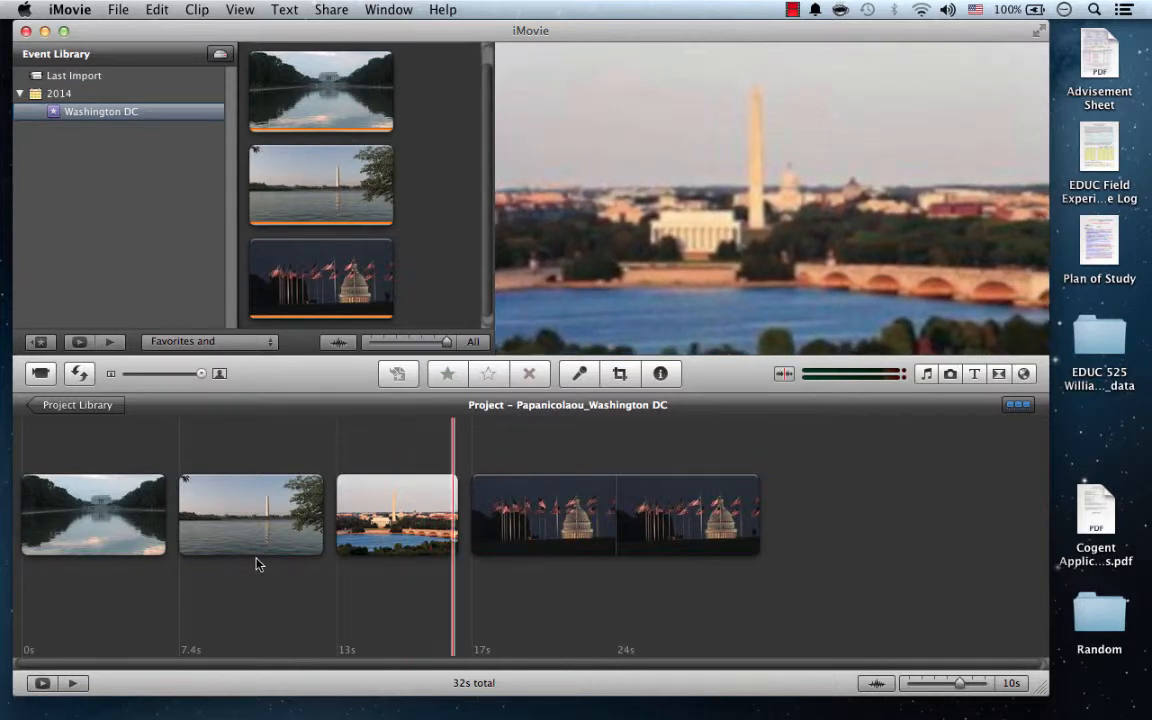
Change the inserted skyline photo's framing from Ken Burns to Fit and finish the crop editing.
click(343, 518)
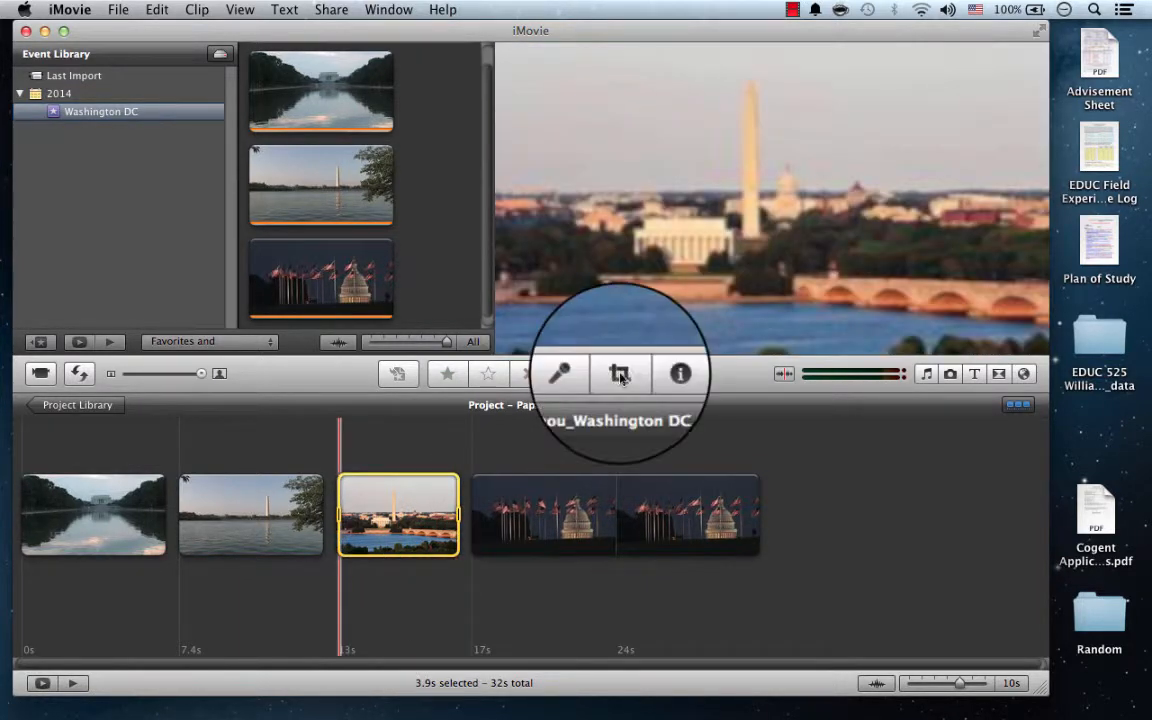
click(620, 375)
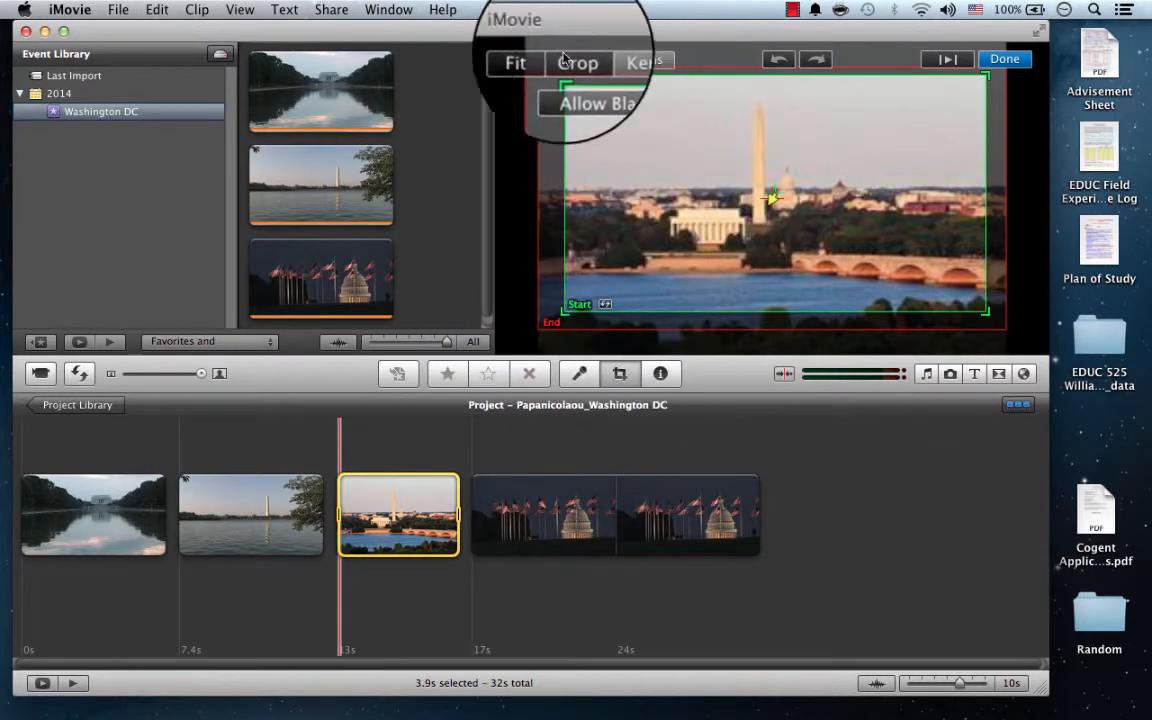
click(530, 62)
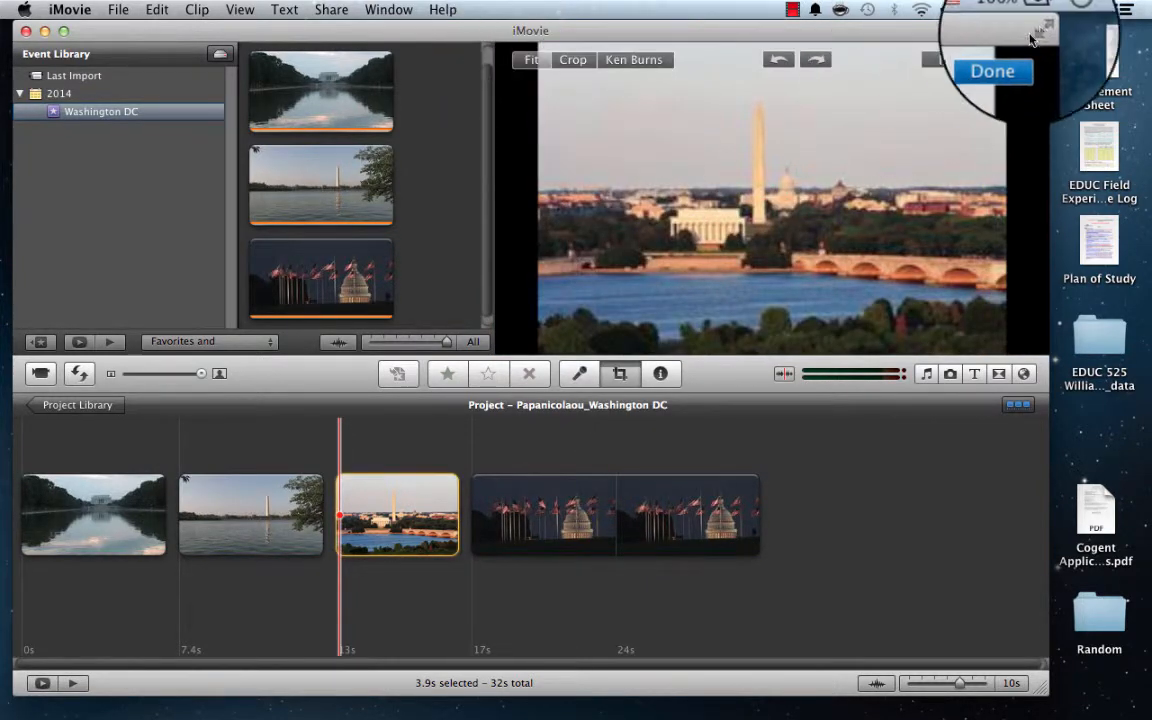
click(1017, 62)
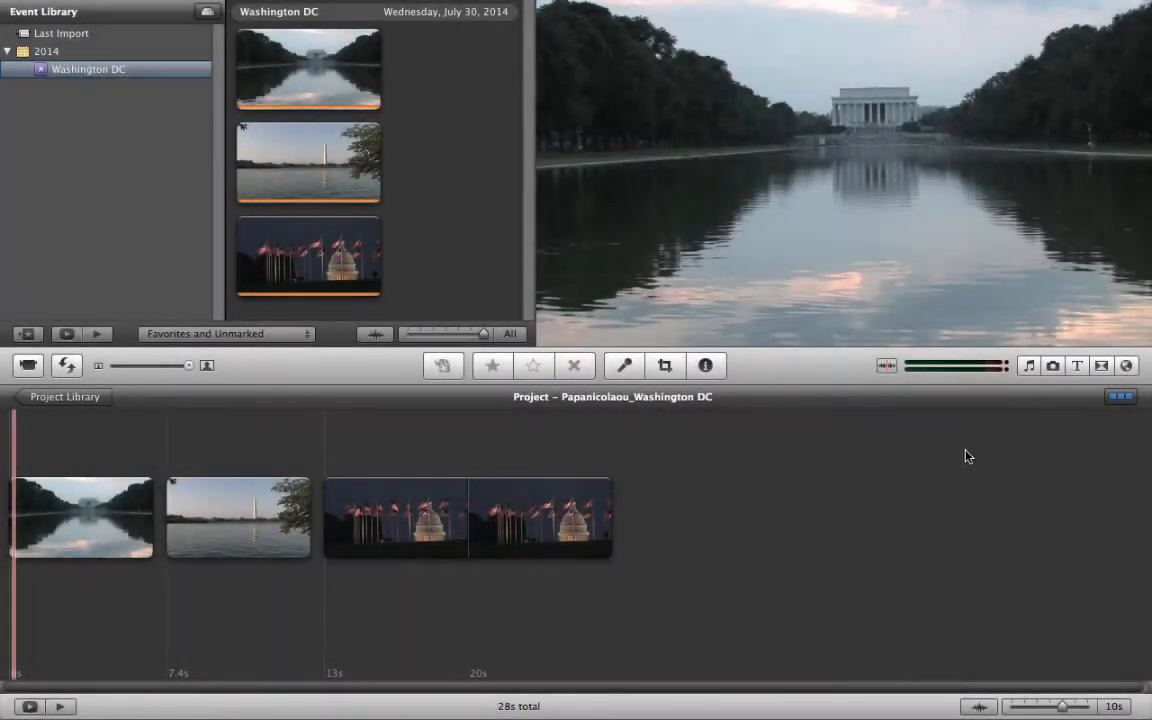
Add a Four Corners title on a Black background at the start of the project.
click(1077, 367)
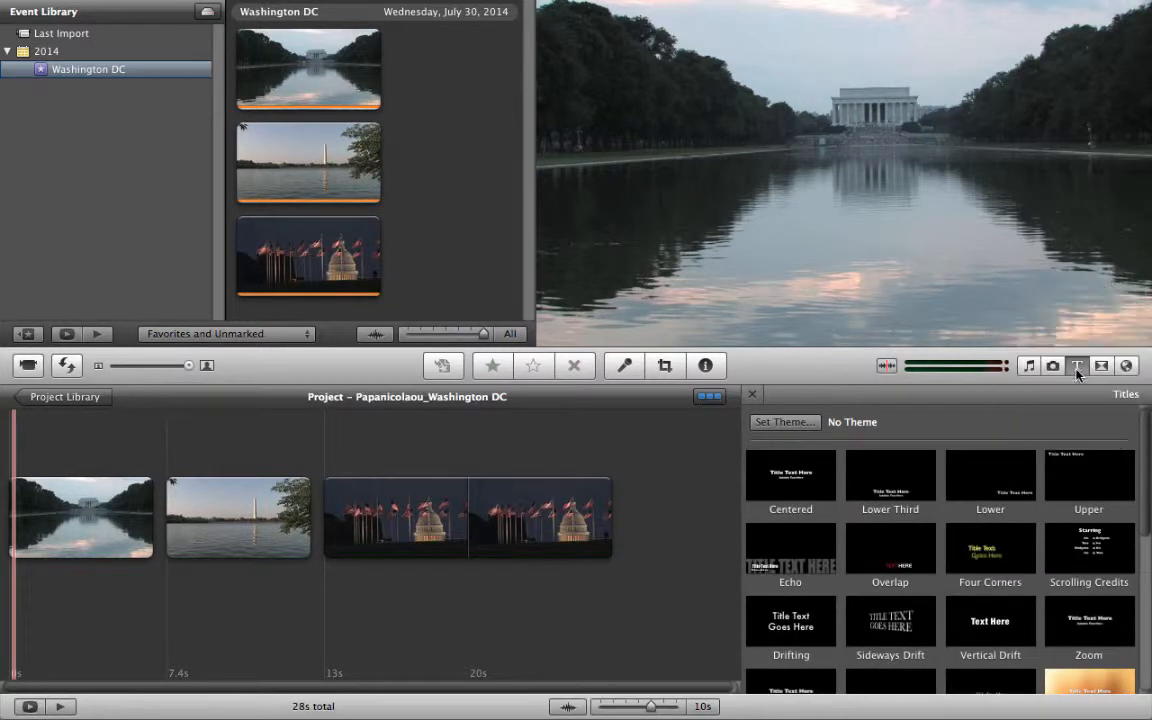
scroll(866, 444, down, 3)
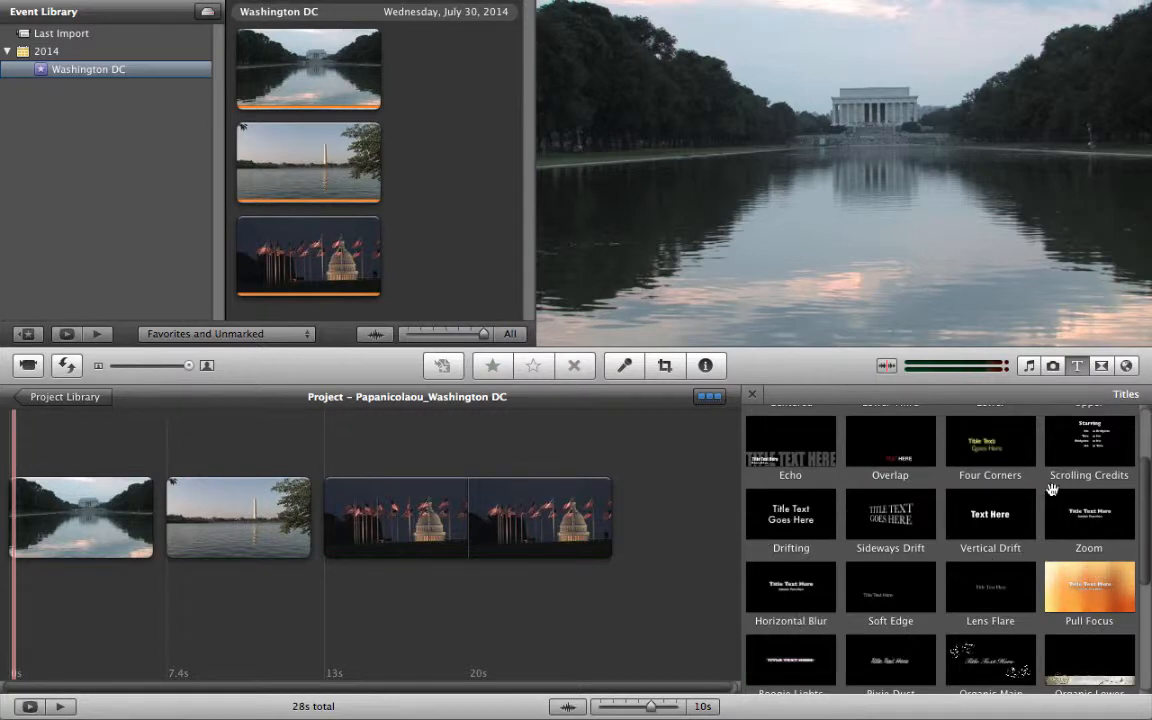
drag(906, 458, 32, 452)
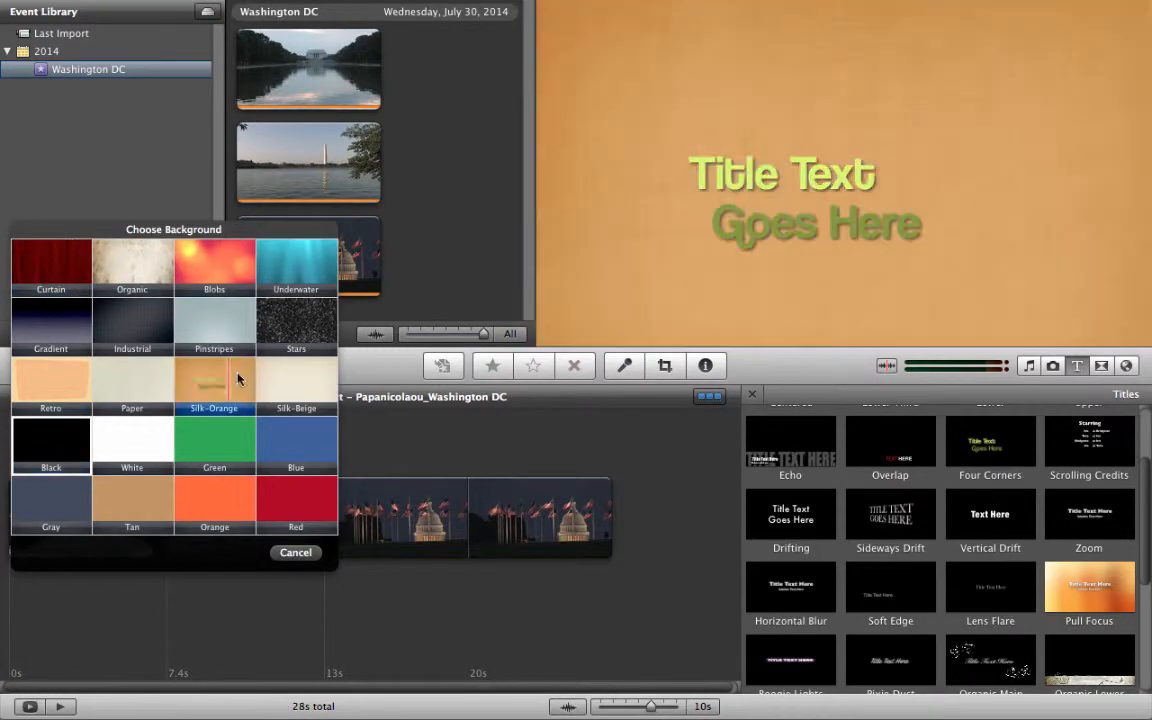
click(51, 440)
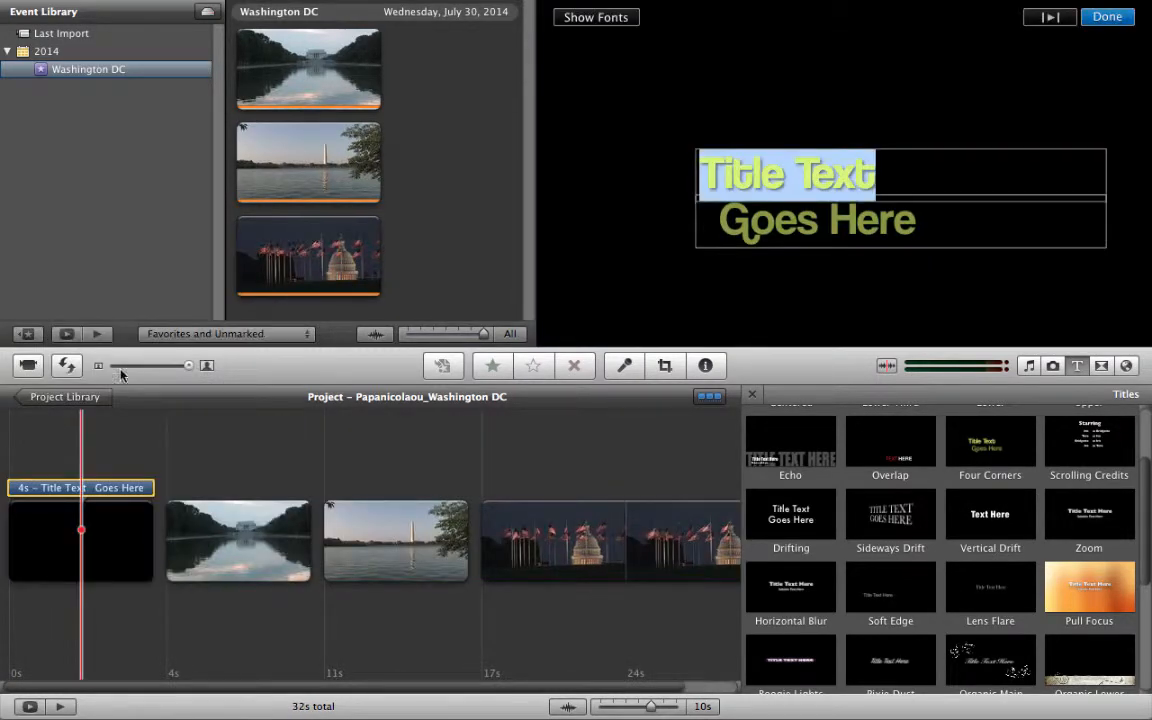
Replace both lines of the opening title's placeholder text with "Title".
text(T)
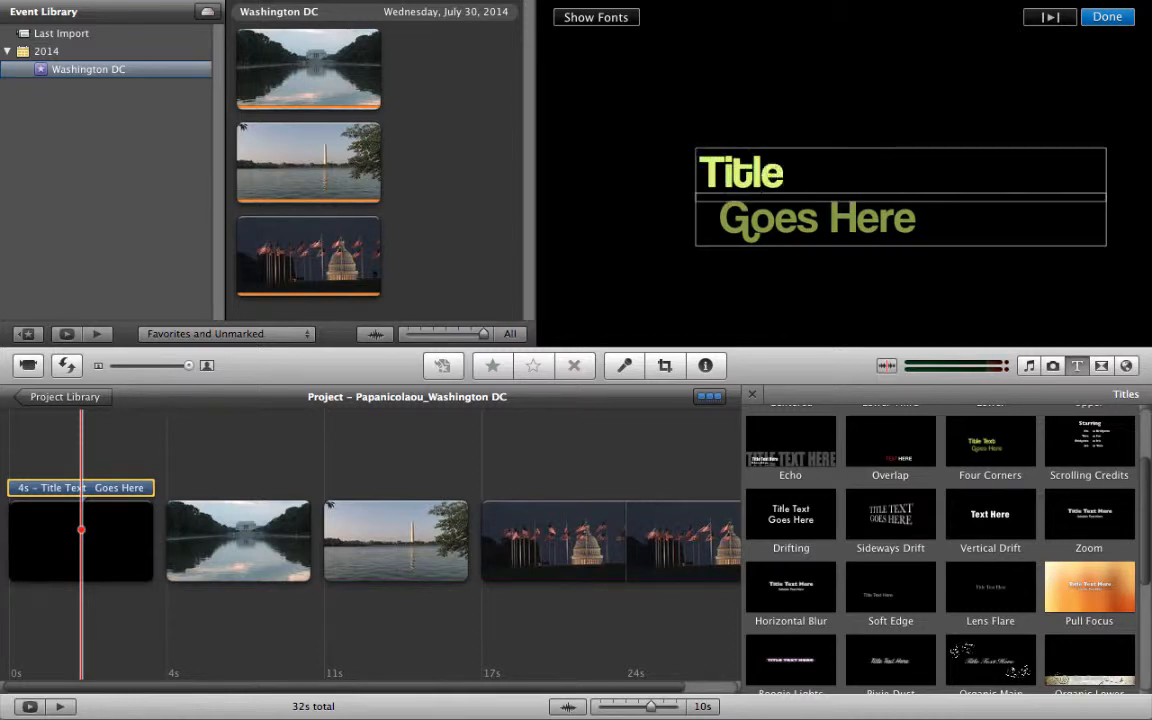
key(Tab)
text(T)
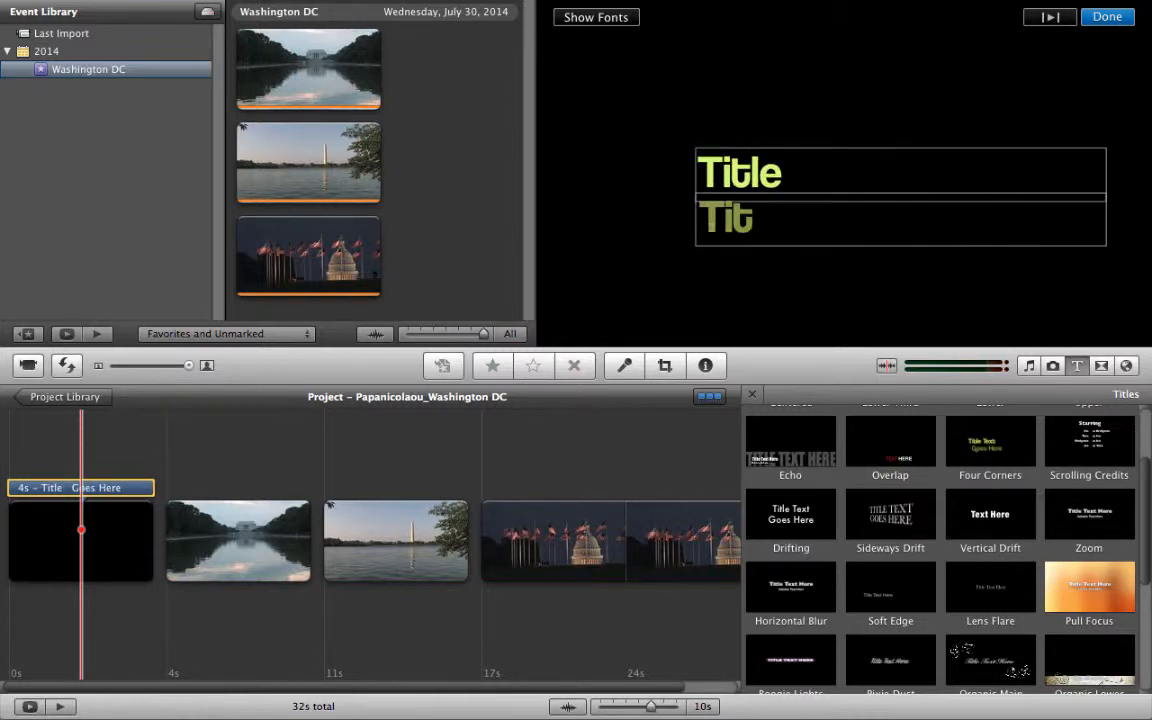
Look through the opening title's font choices without changing them and play the title from the start.
click(612, 19)
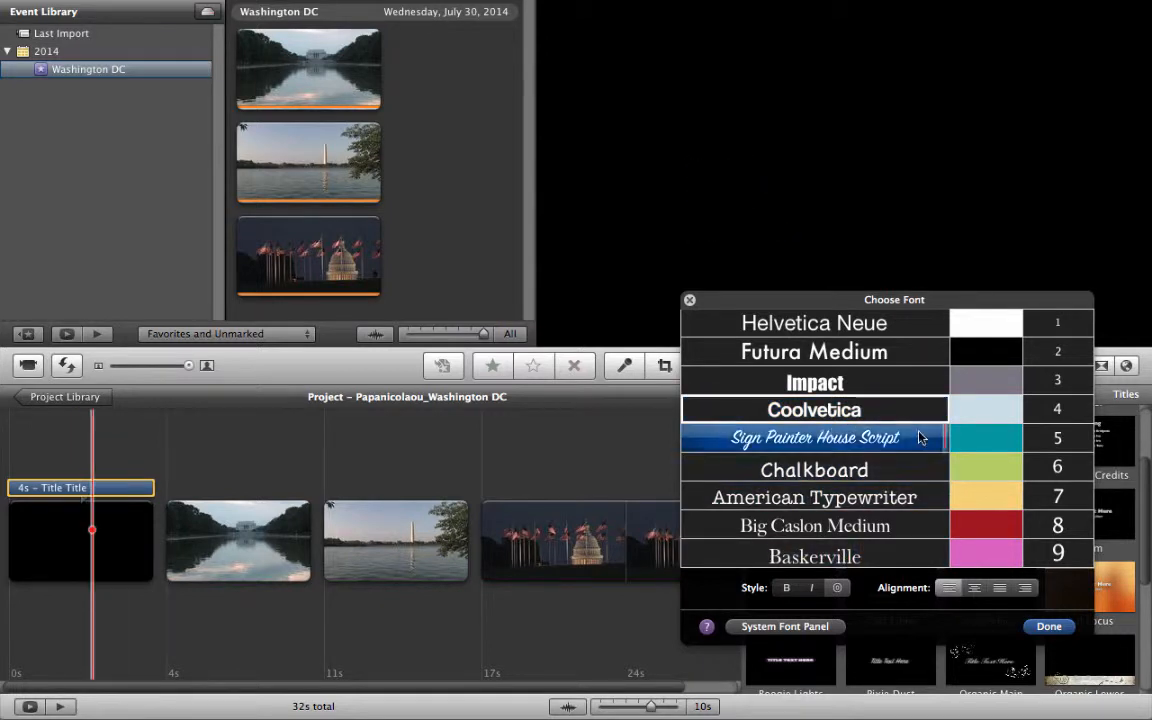
click(1042, 626)
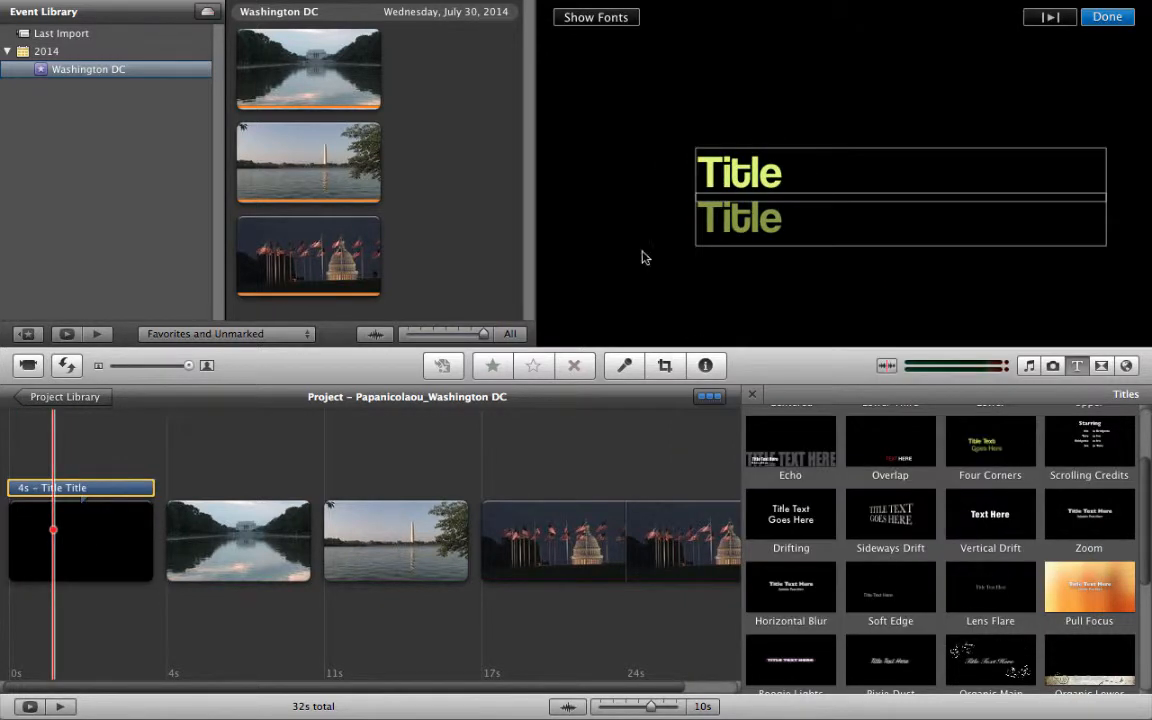
click(14, 430)
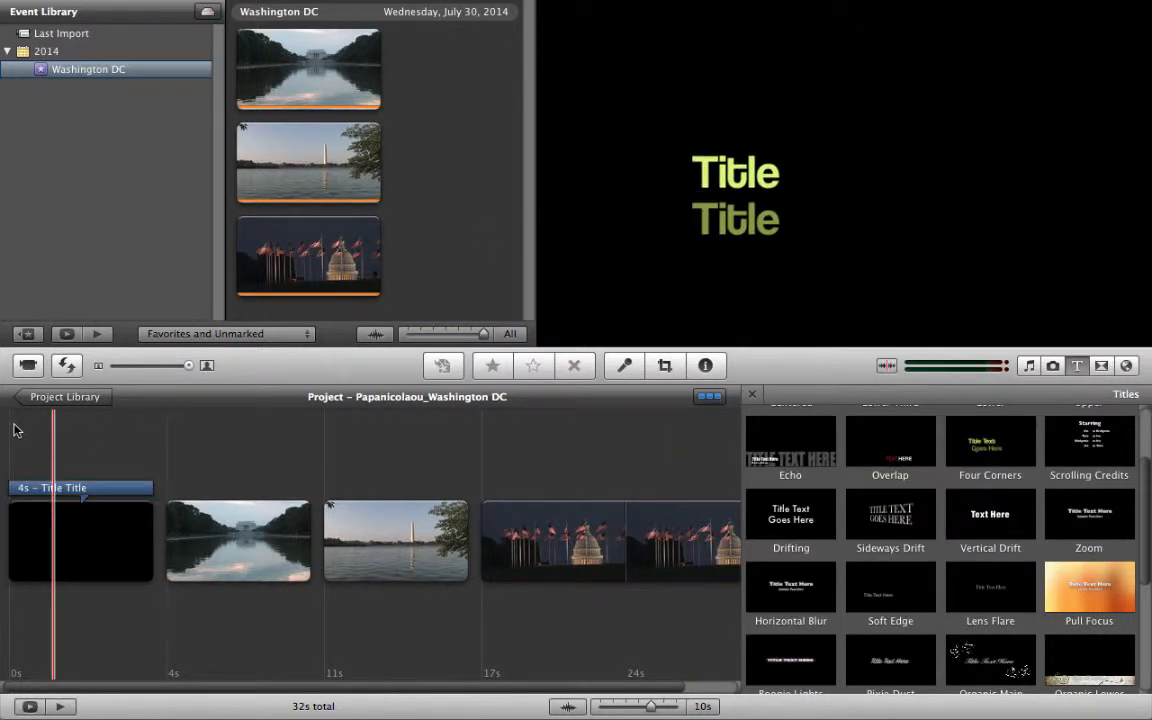
key(space)
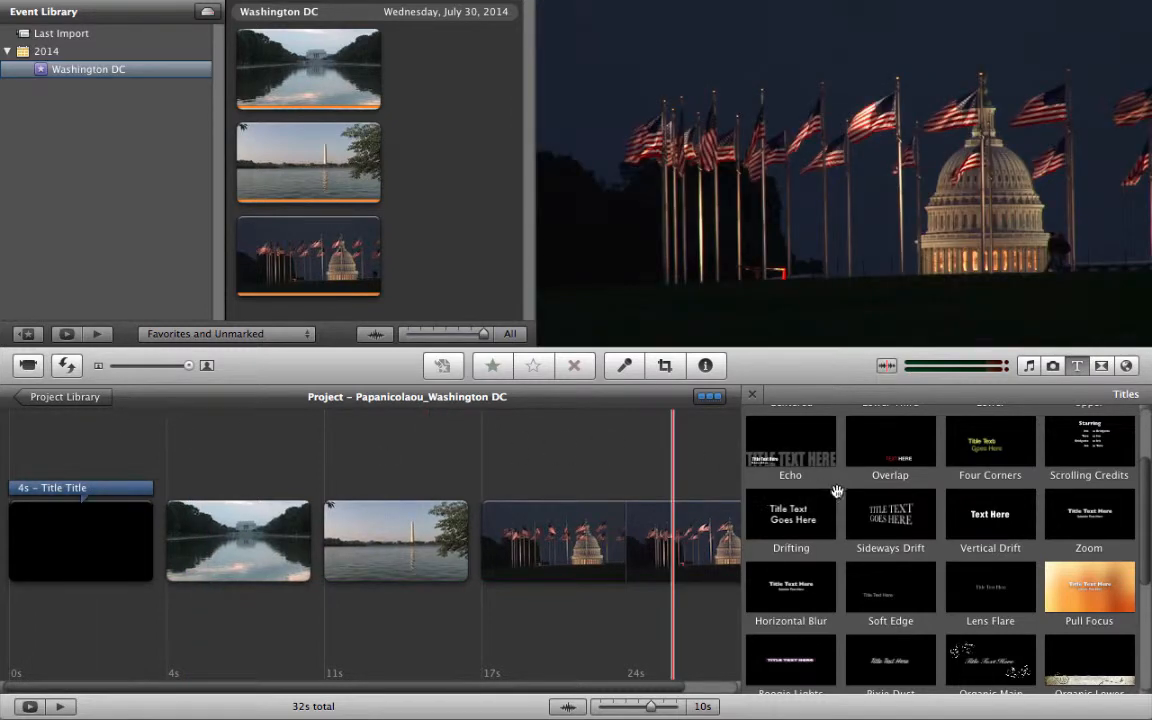
Add a 2.4-second Drifting title over the start of the reflecting pool clip and review its duration and title style options.
drag(808, 508, 201, 553)
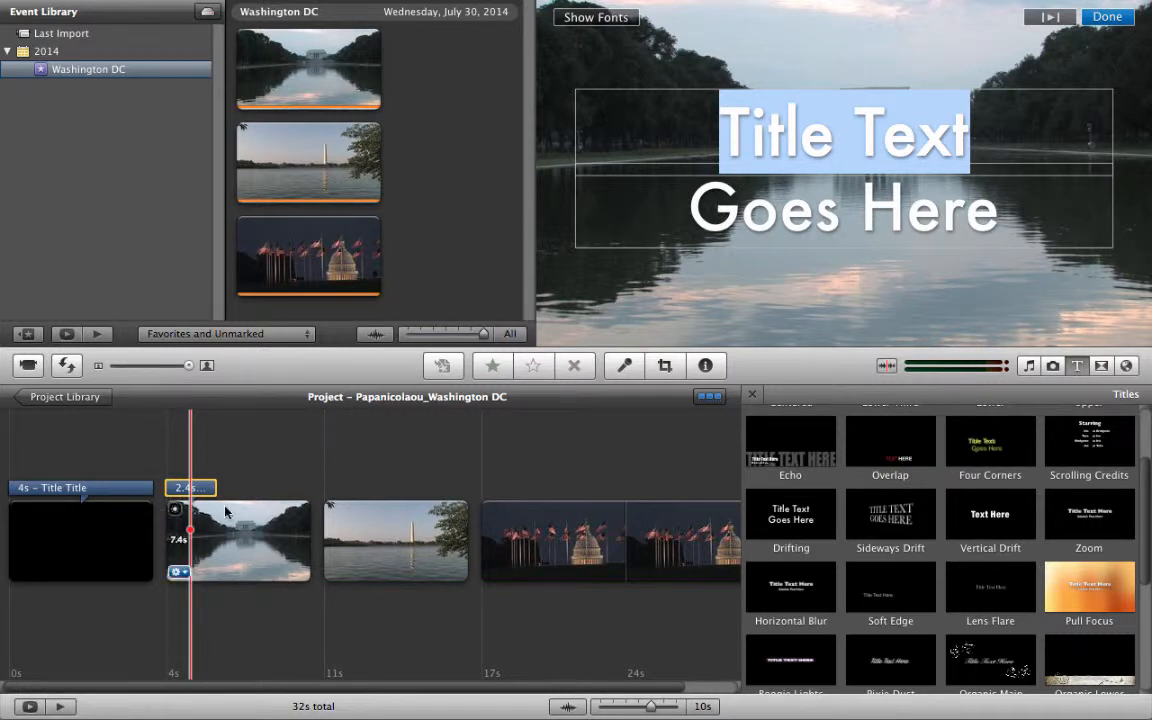
double_click(200, 489)
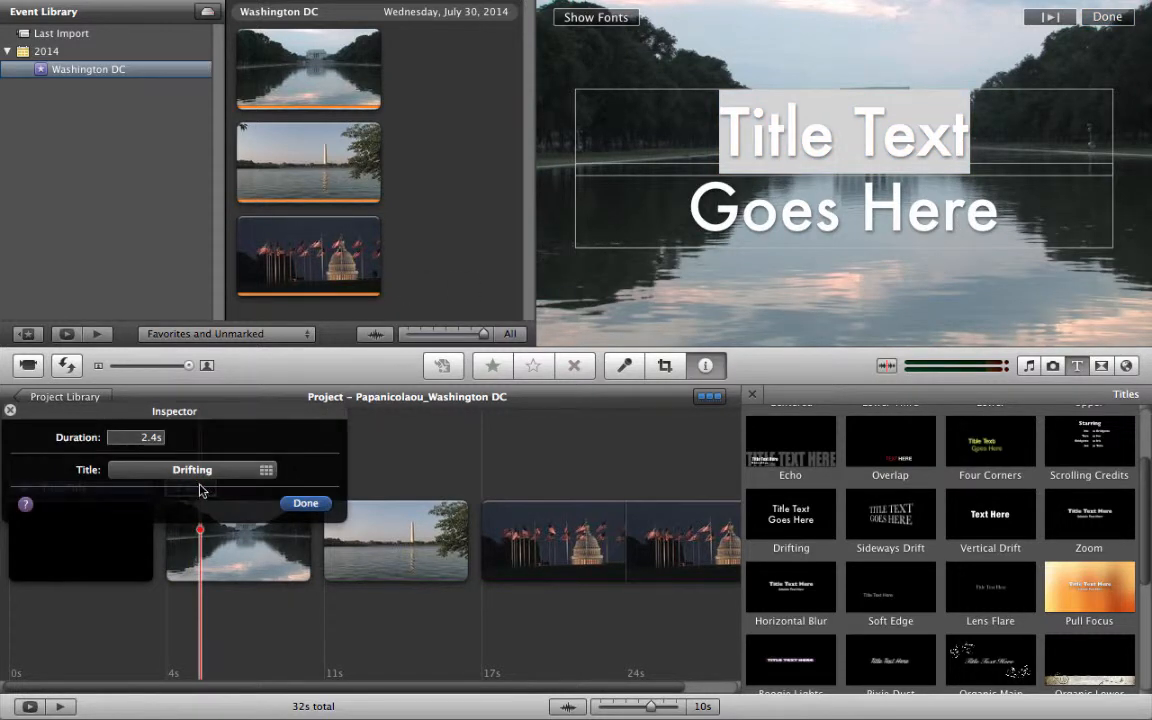
drag(184, 420, 224, 272)
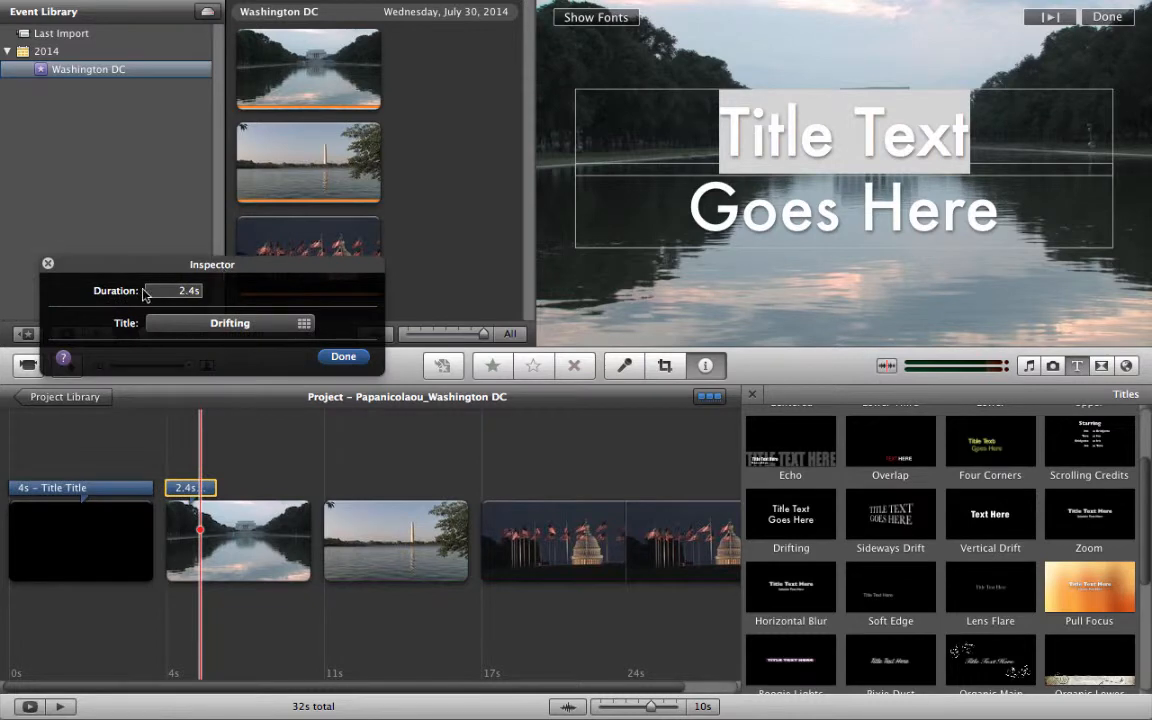
click(211, 328)
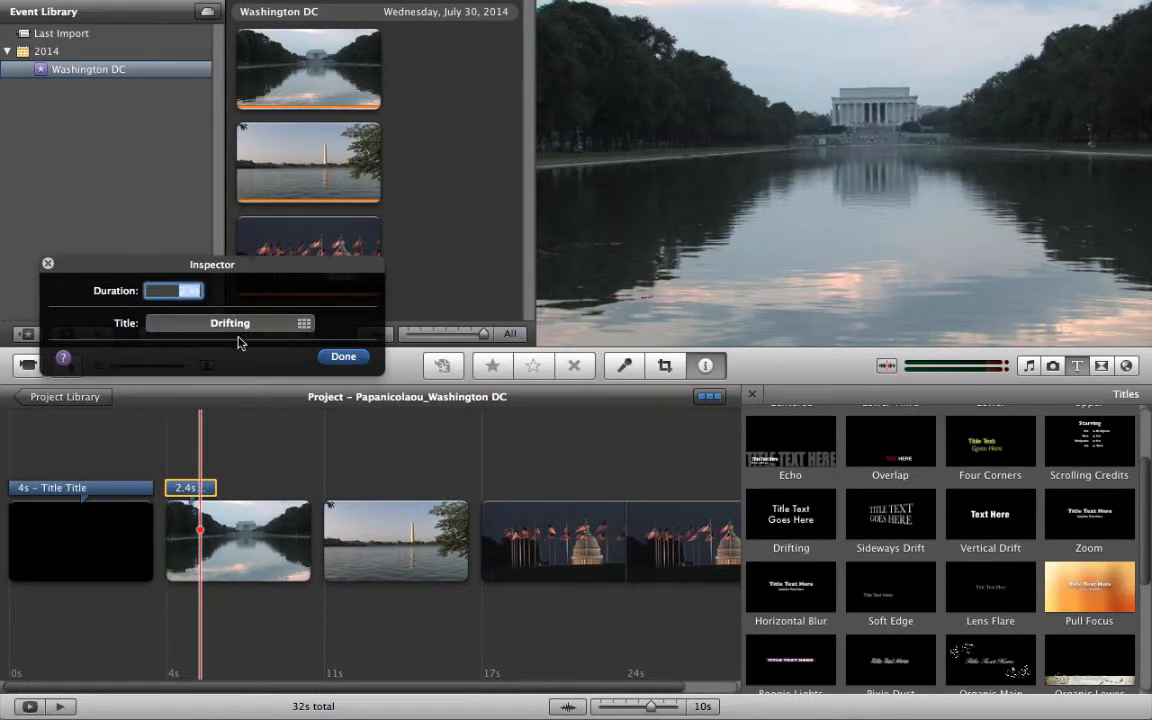
click(237, 327)
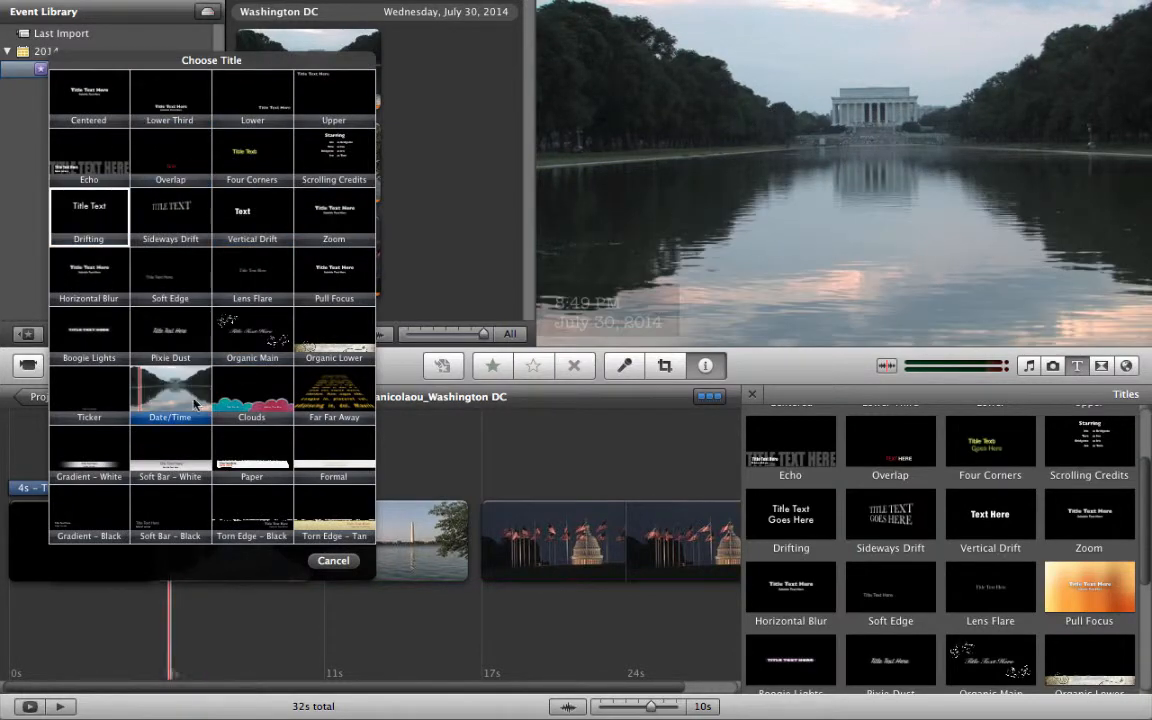
click(333, 560)
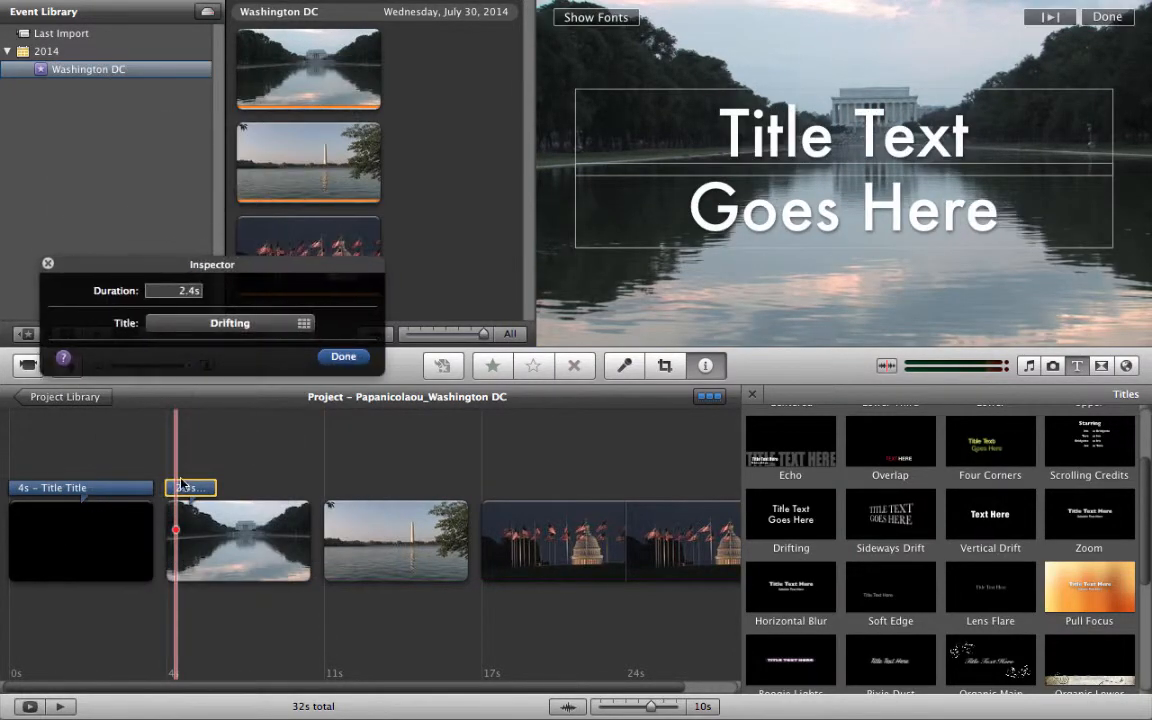
click(343, 357)
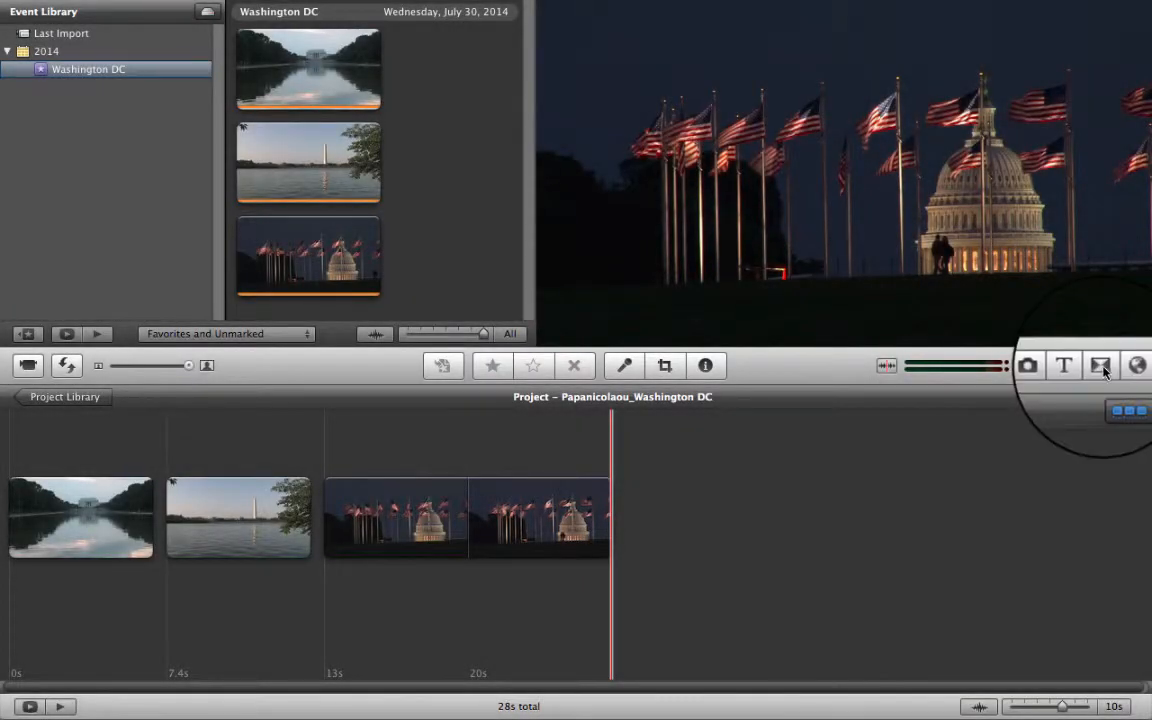
Add a Cross Dissolve transition between the Washington Monument clip and the Capitol clip and play it back.
click(1101, 367)
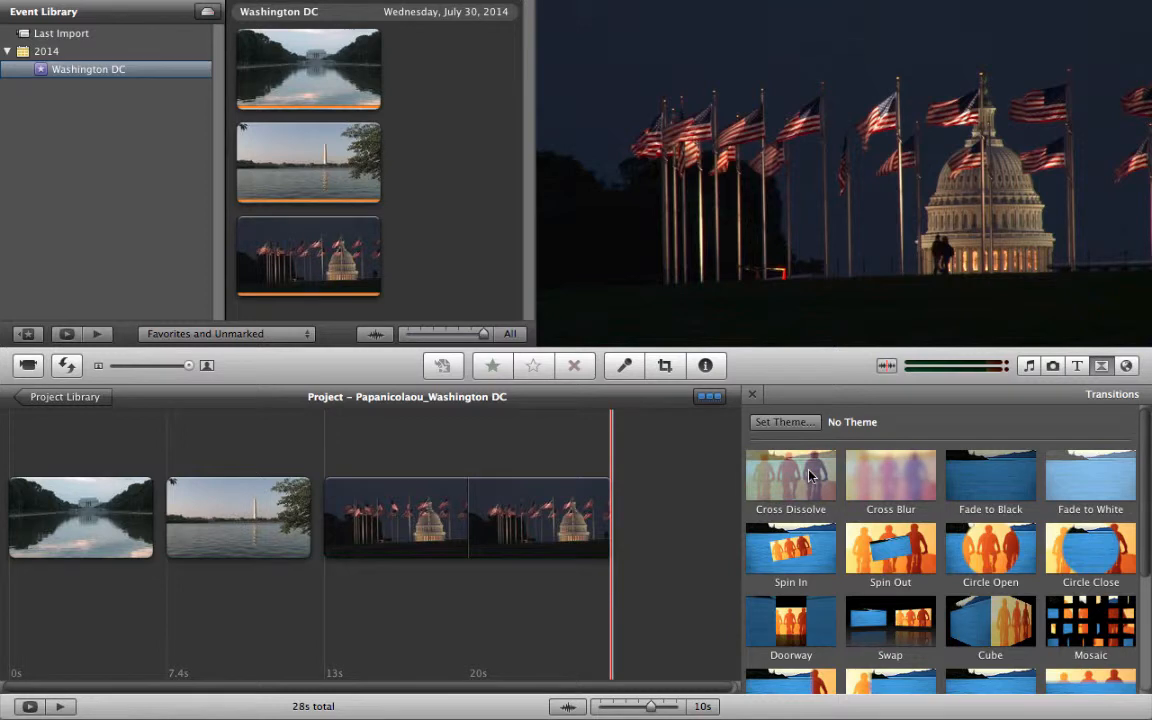
mouse_move(810, 476)
mouse_down()
mouse_move(290, 515)
mouse_move(320, 518)
mouse_up()
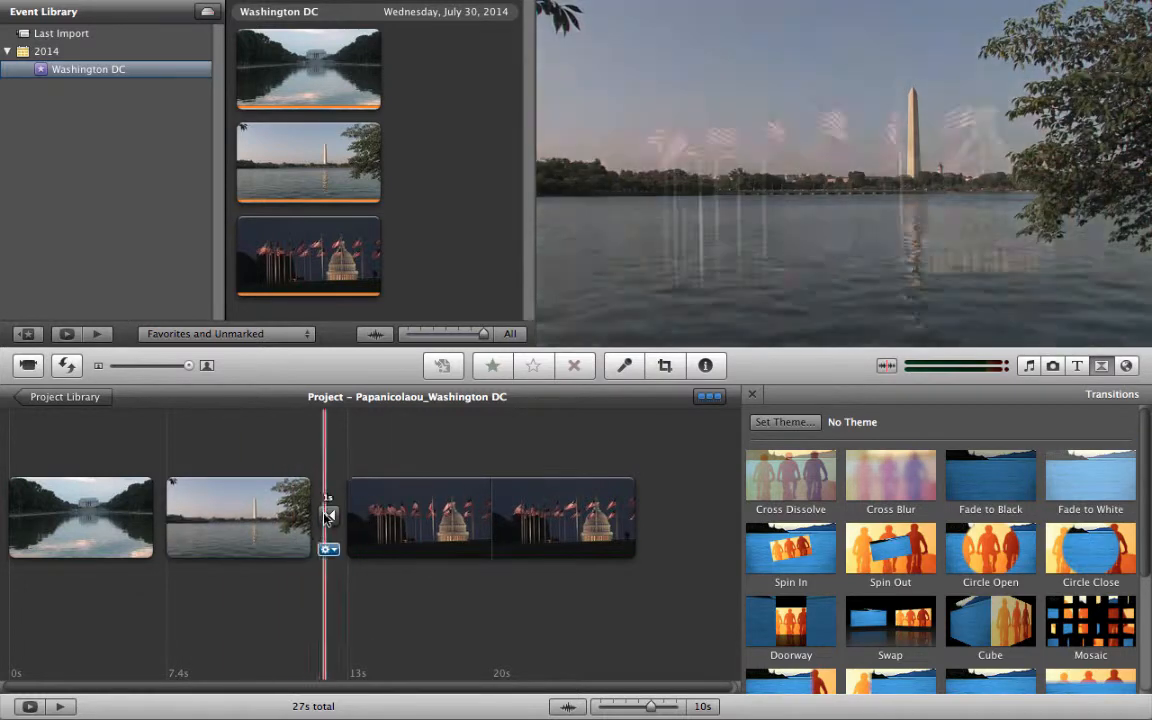
key(space)
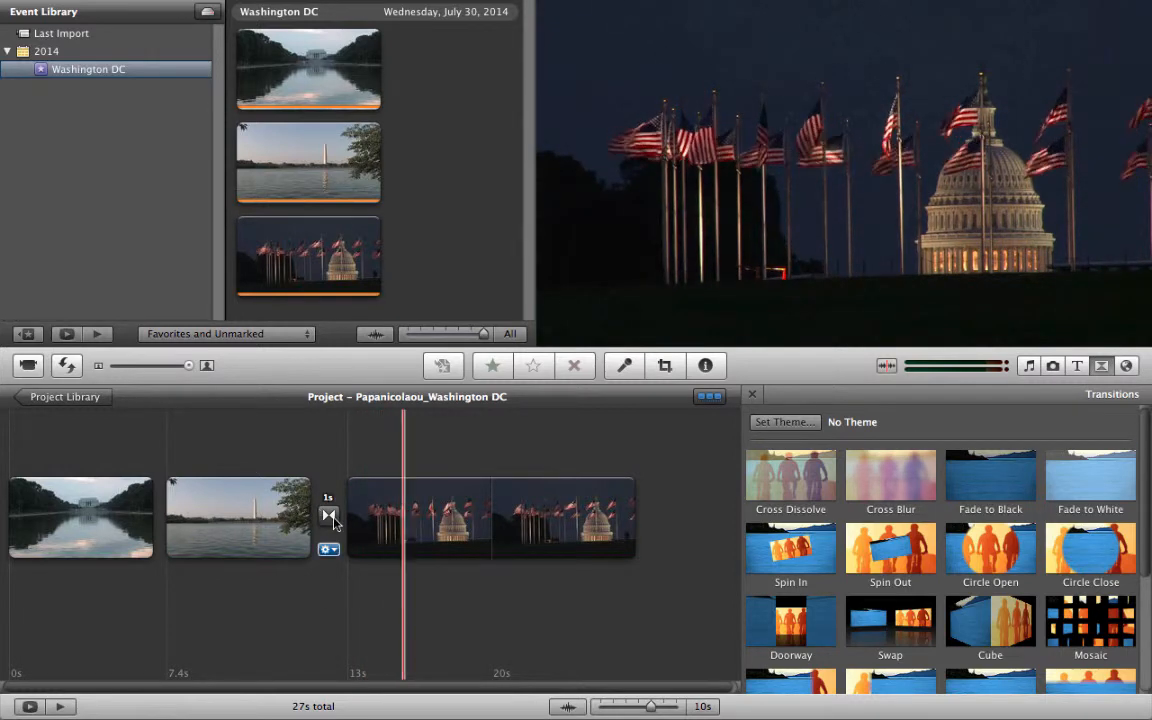
Set the duration of the Cross Dissolve between the Washington Monument and Capitol clips to 2 seconds, applied to all transitions.
double_click(328, 515)
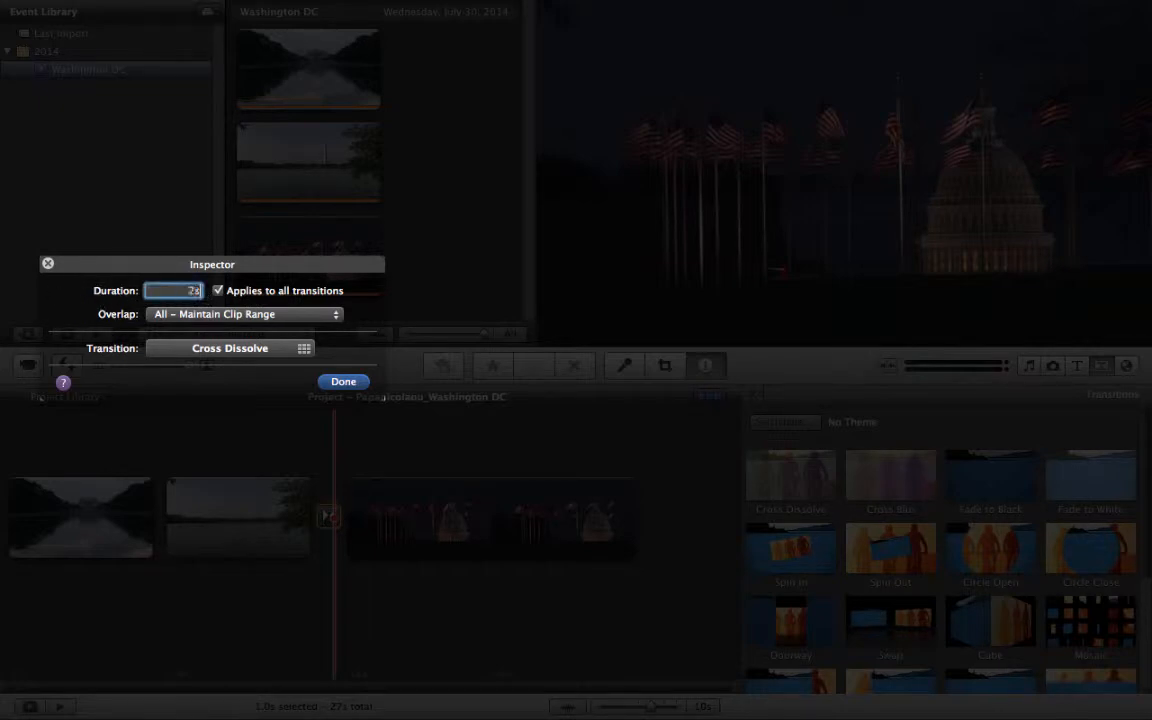
key(Return)
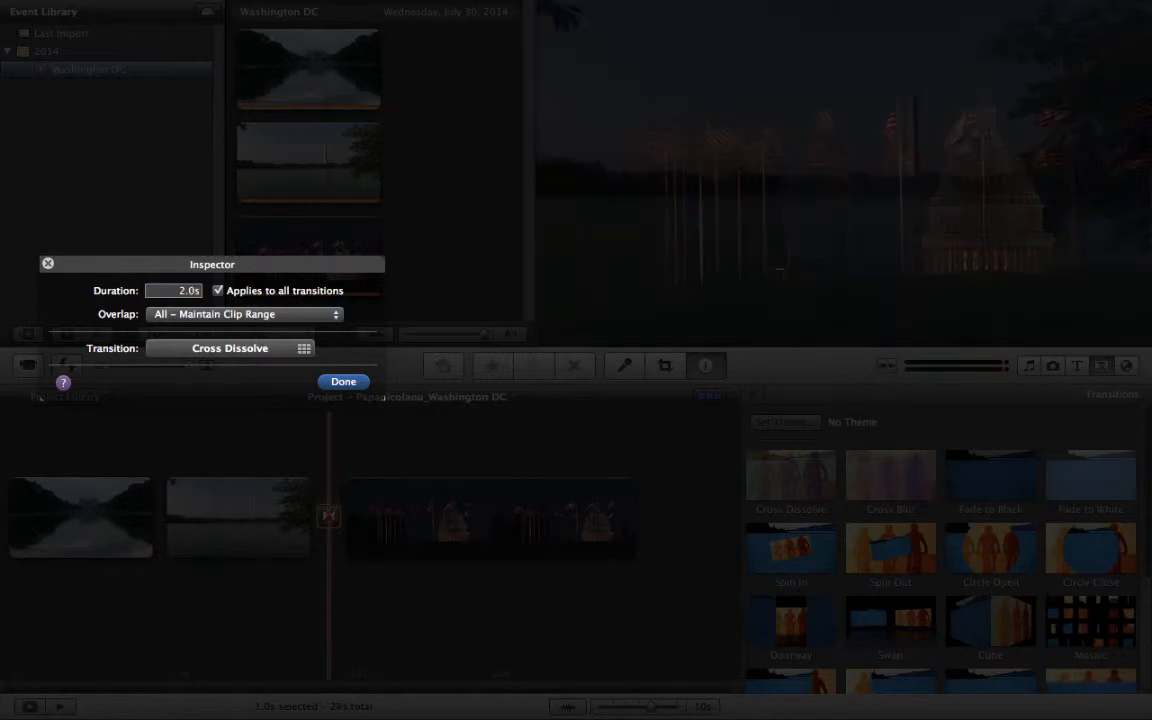
click(345, 385)
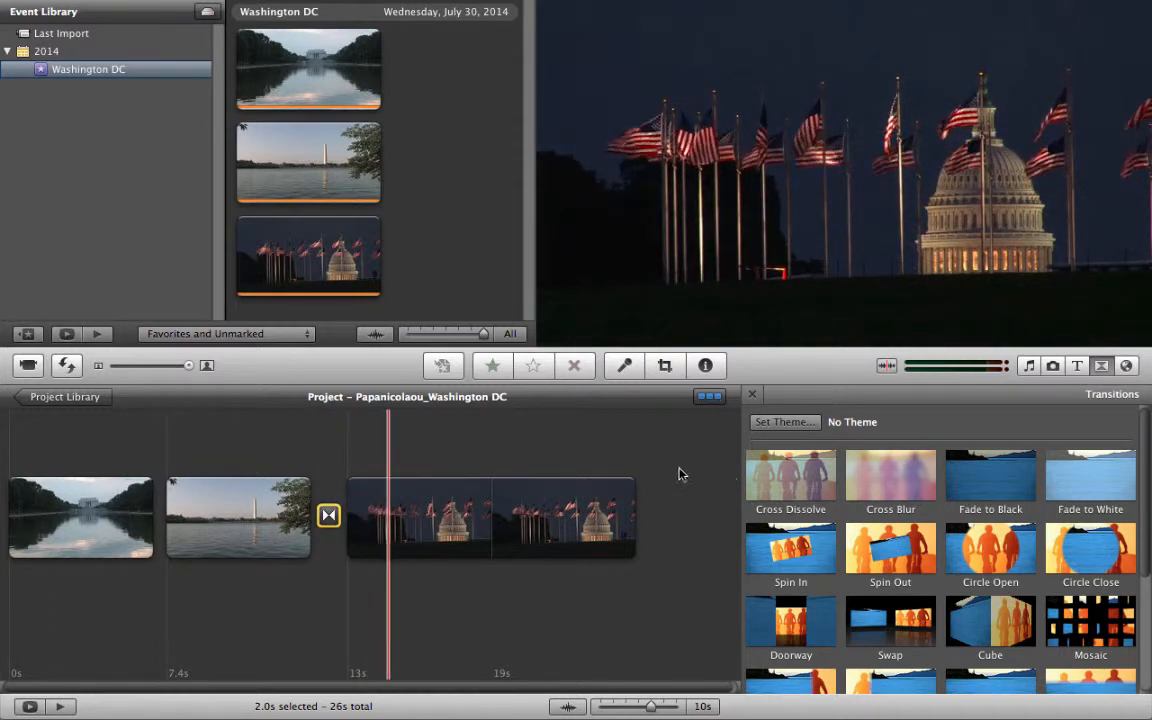
Add a Fade to Black transition at the end of the Capitol clip and look through the other available transition styles.
drag(960, 471, 663, 534)
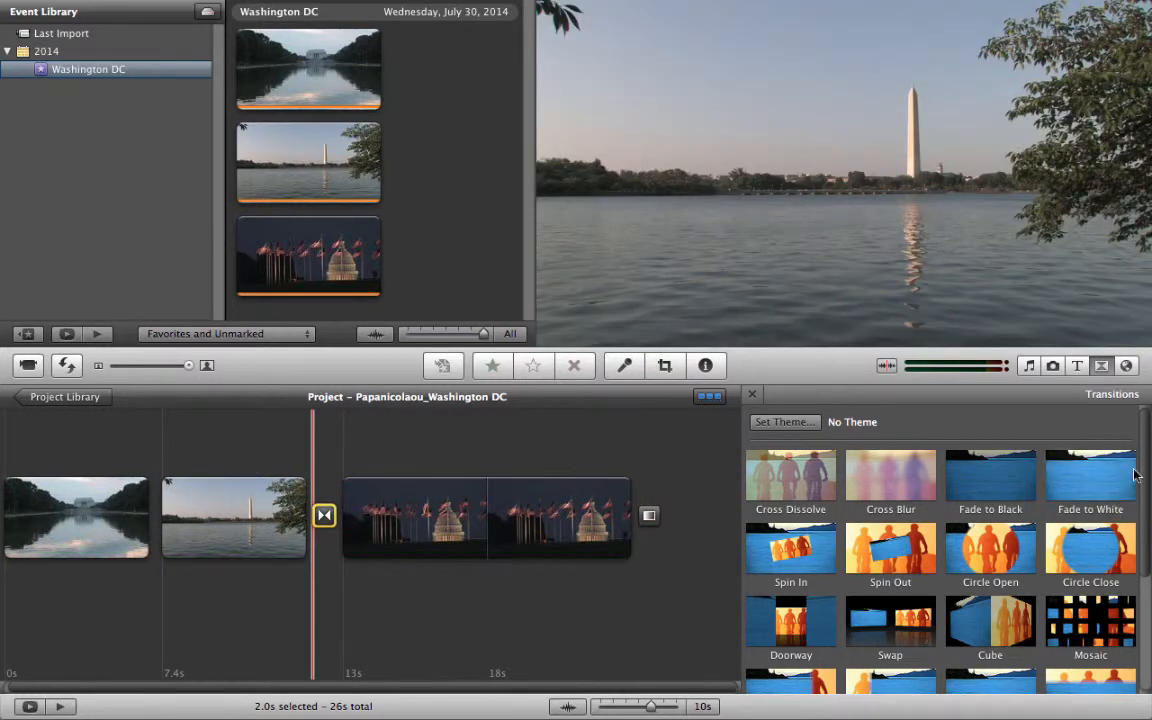
scroll(1073, 530, down, 2)
scroll(1072, 527, down, 4)
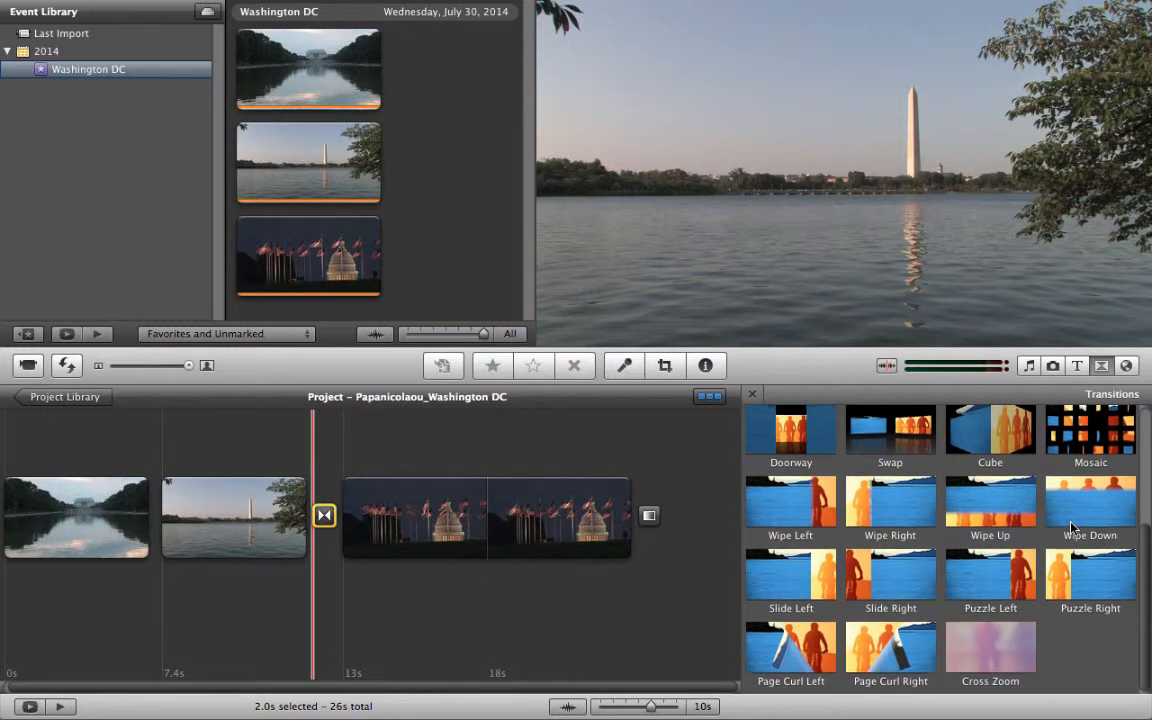
scroll(1071, 527, up, 6)
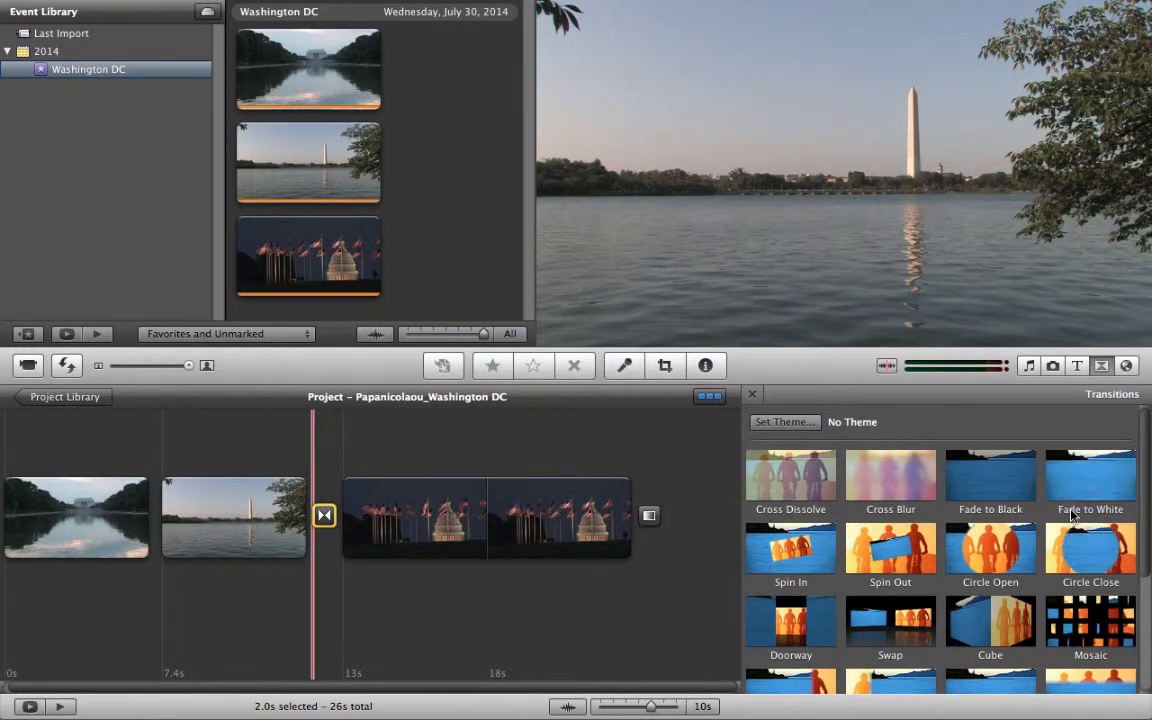